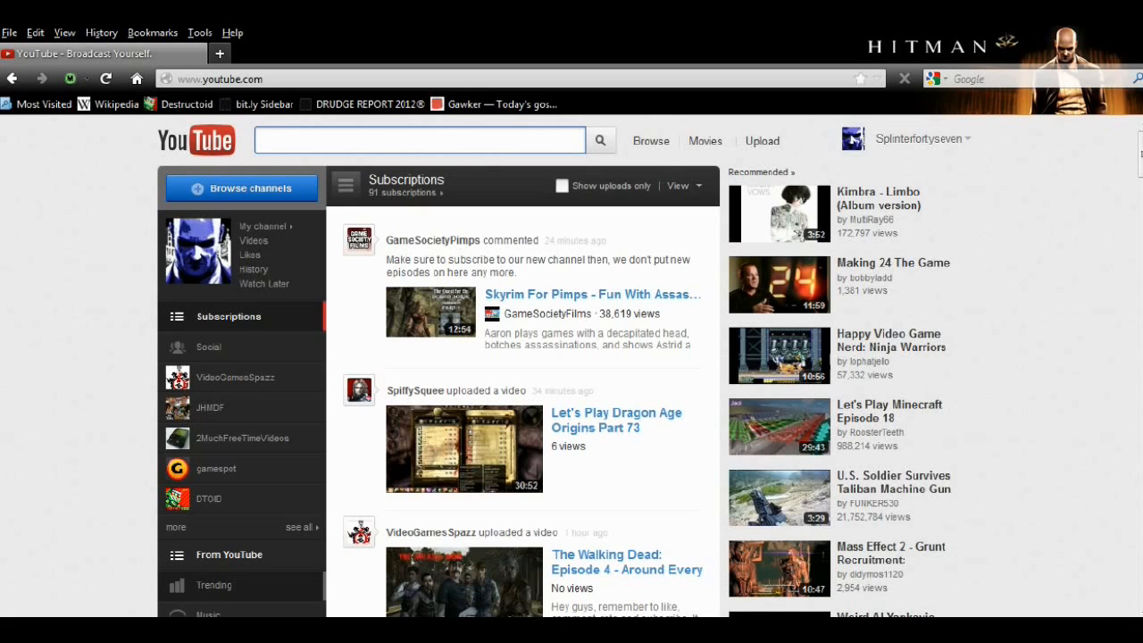
# Step: Search the web for audacity in a new tab and look over the home page of the official Audacity site
pyautogui.hotkey('ctrl', 't')
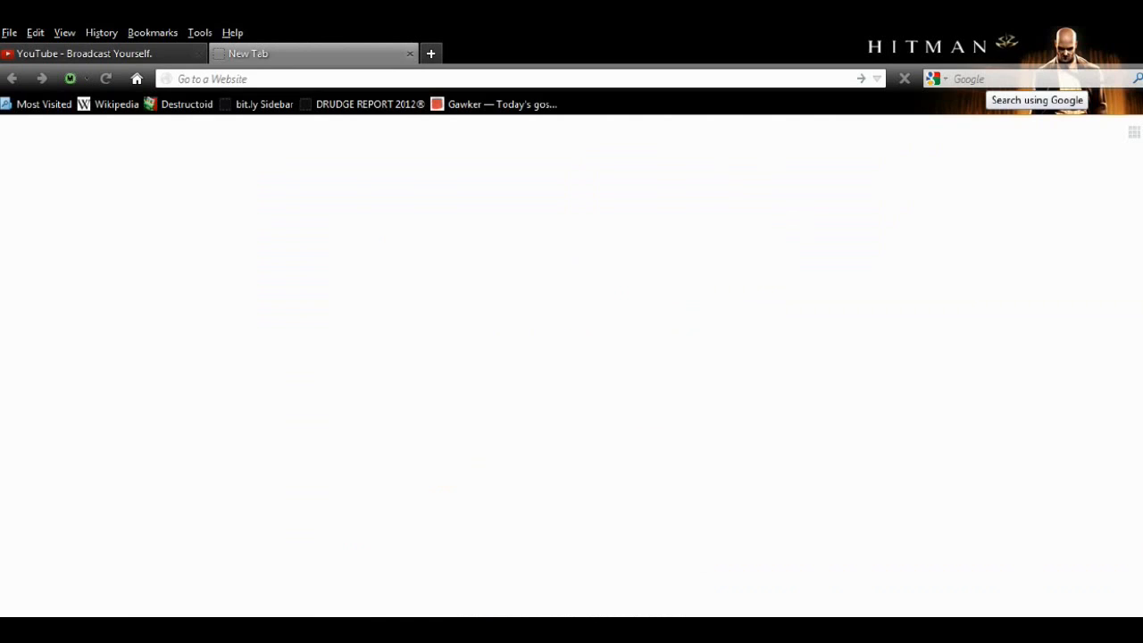
pyautogui.click(982, 78)
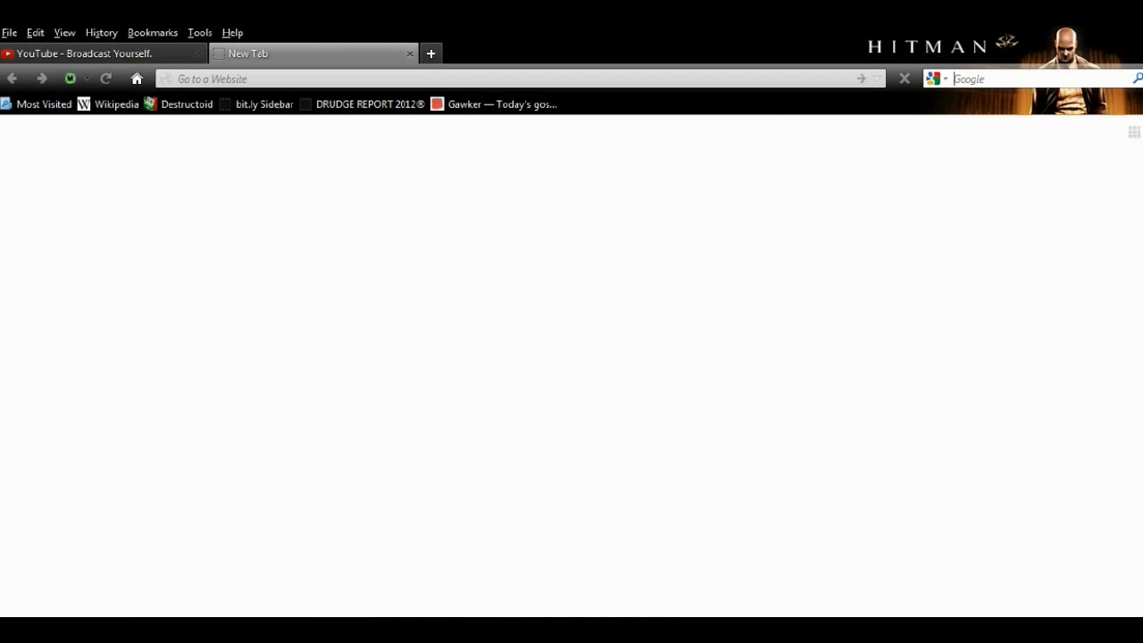
pyautogui.write('audac')
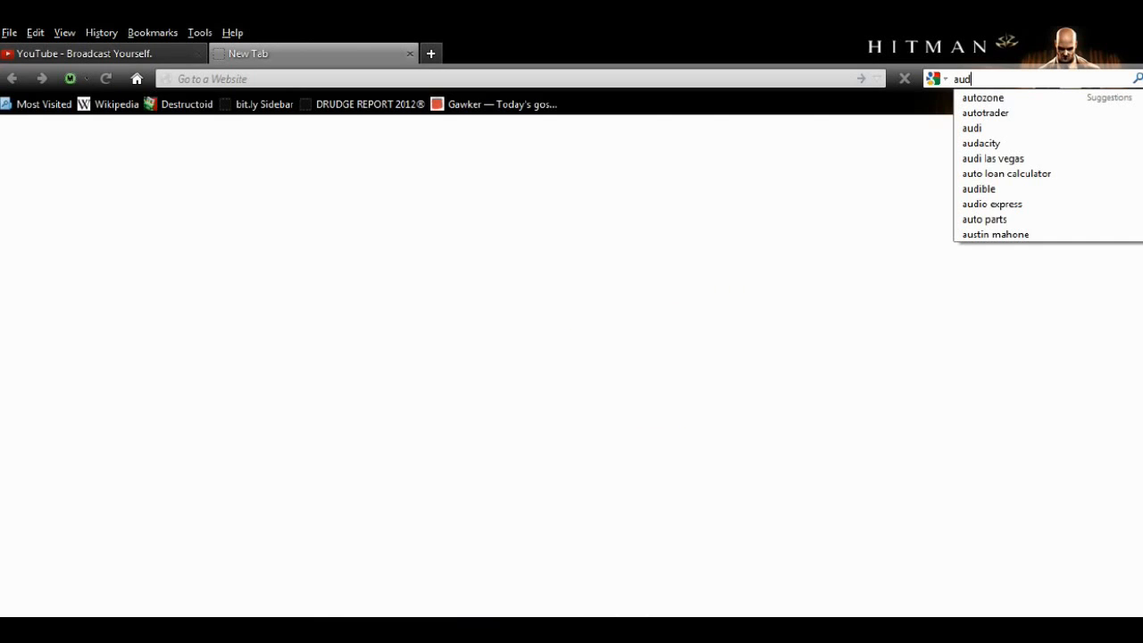
pyautogui.press('Down')
pyautogui.press('Return')
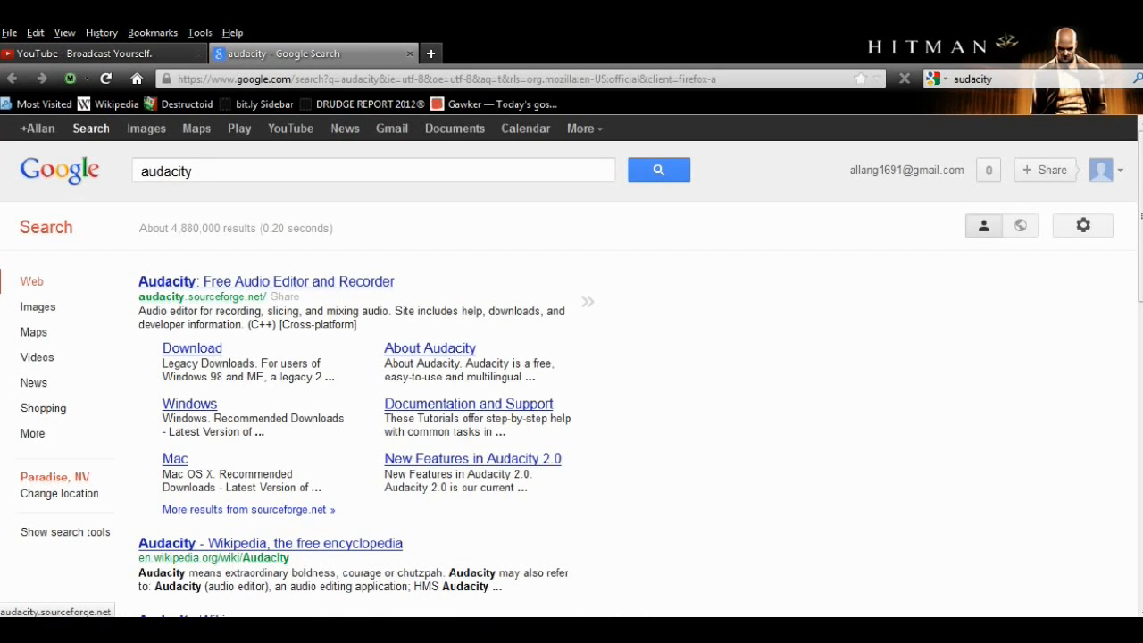
pyautogui.click(266, 282)
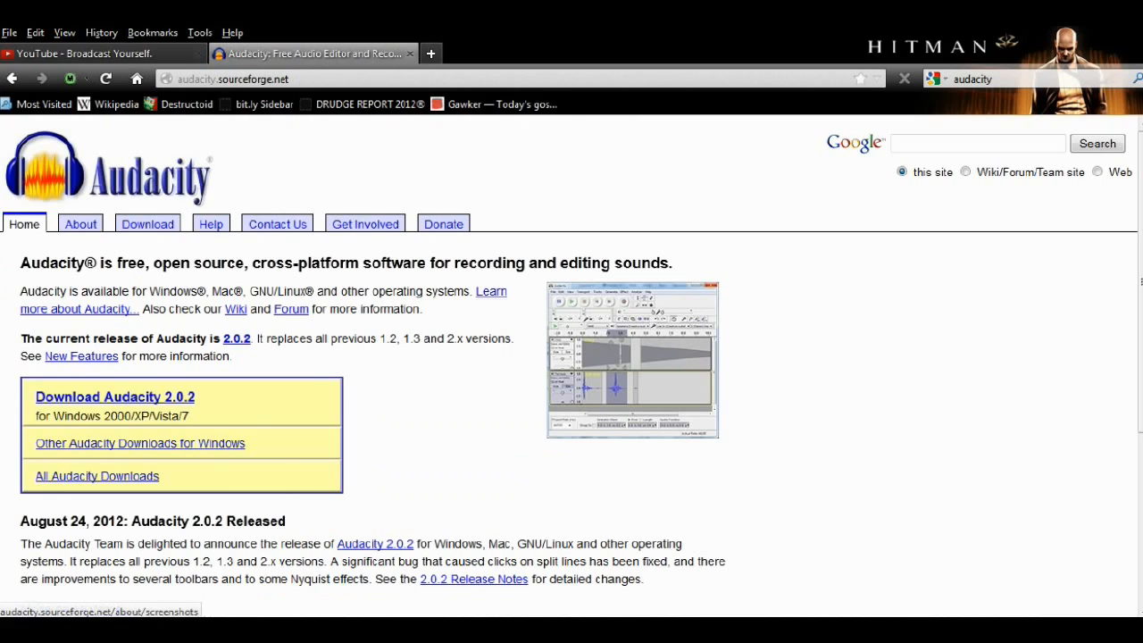
pyautogui.scroll(-4, 572, 366)
pyautogui.scroll(-1, 571, 366)
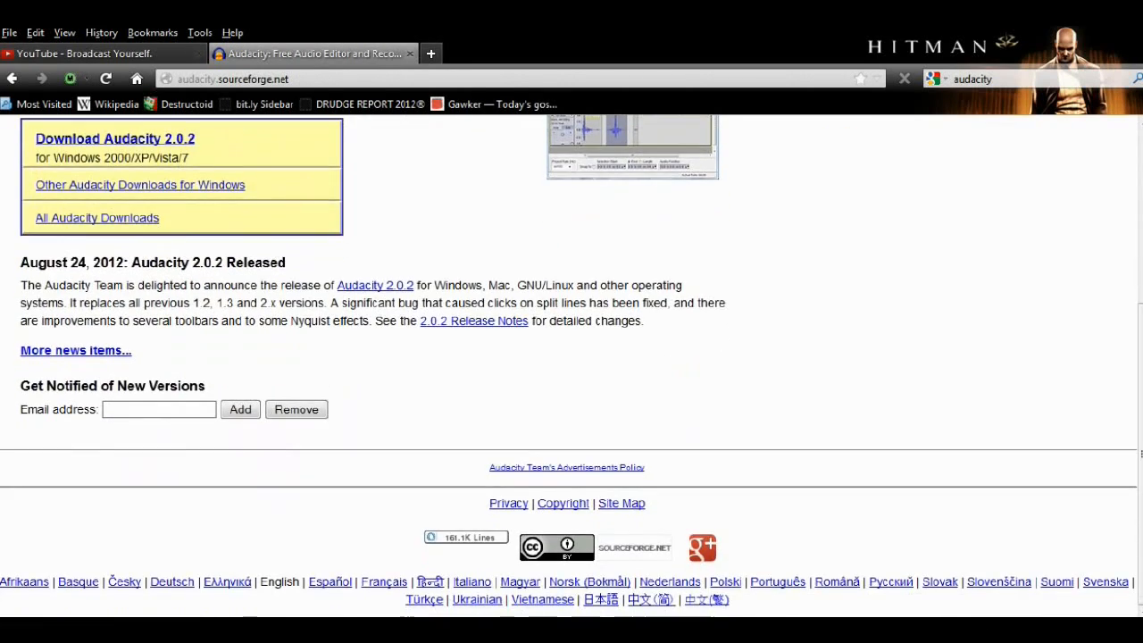
pyautogui.scroll(5, 571, 366)
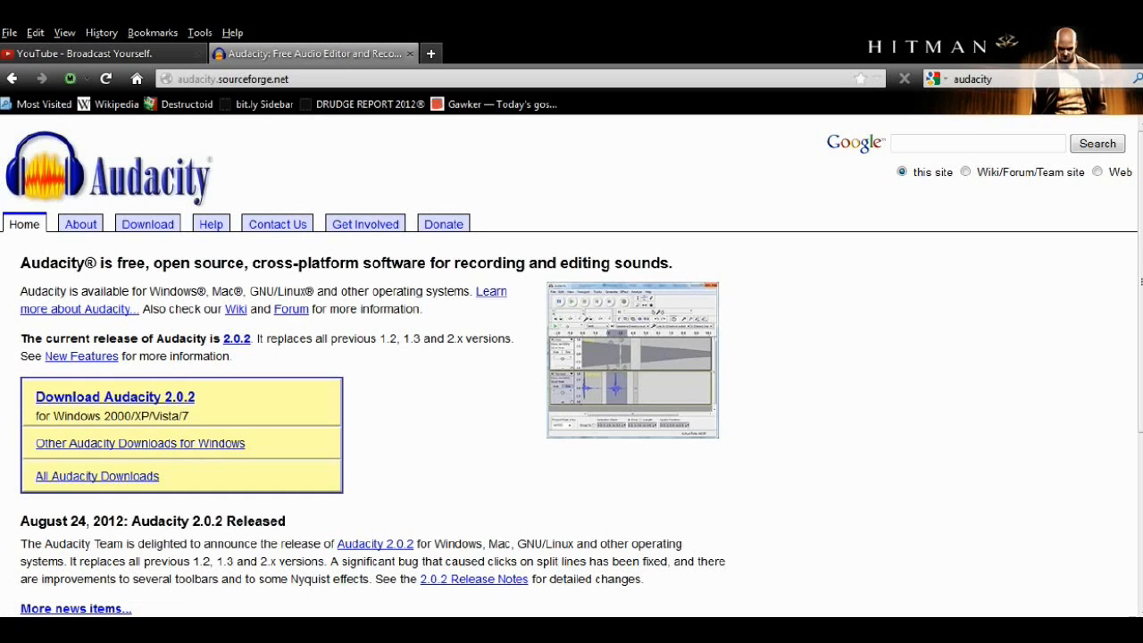
# Step: Switch to Audacity from the desktop and record a voice clip about 11 seconds long
pyautogui.click(99, 629)
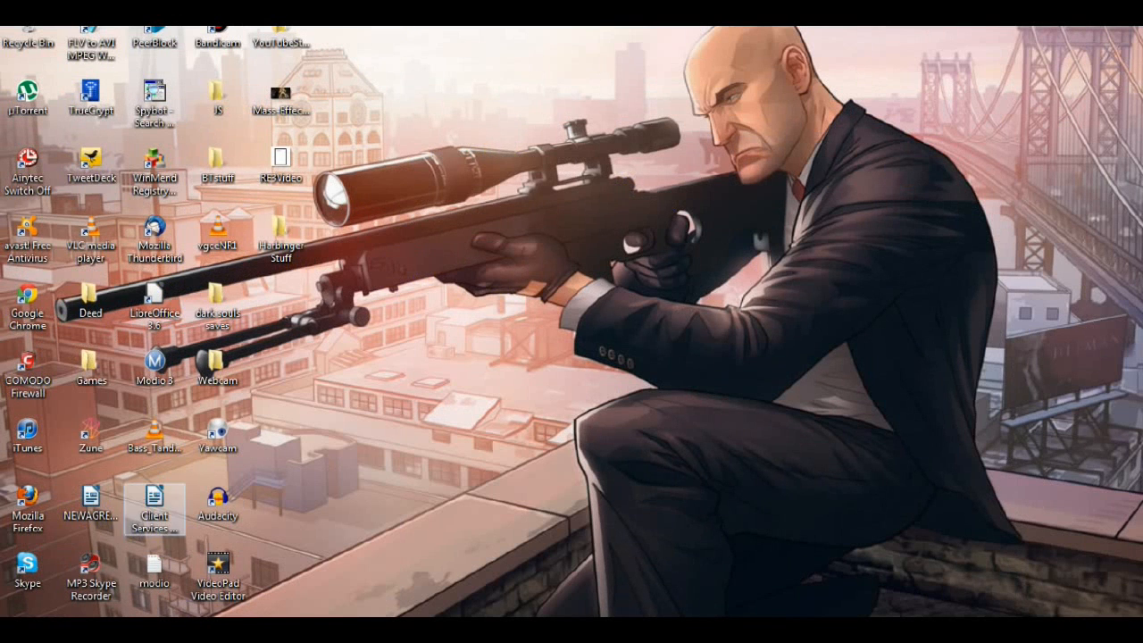
pyautogui.doubleClick(218, 502)
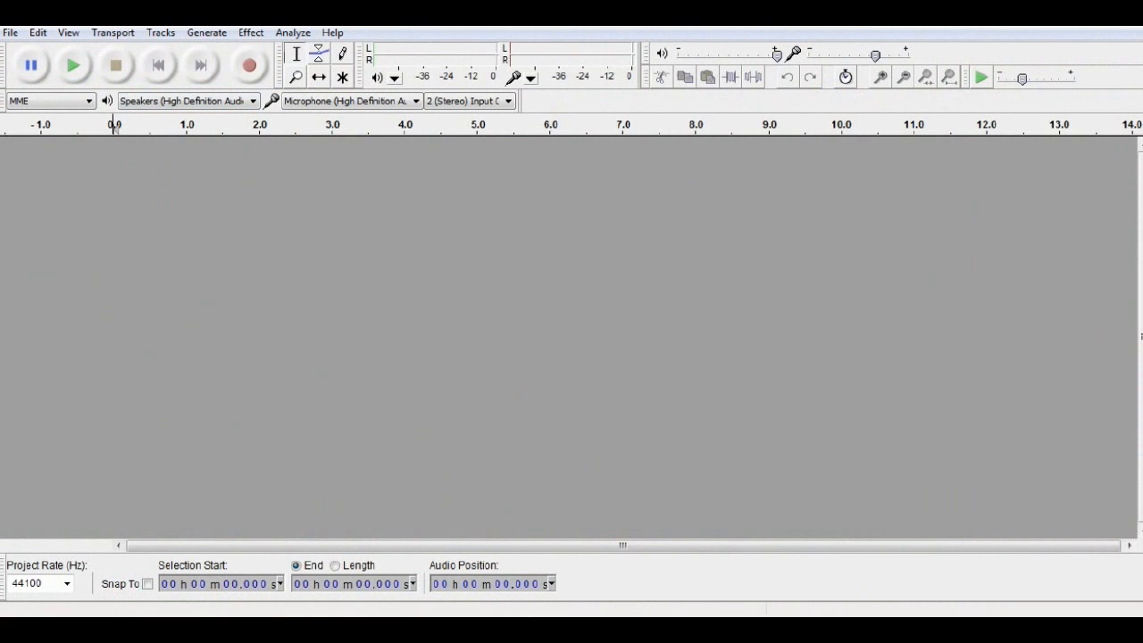
pyautogui.click(249, 65)
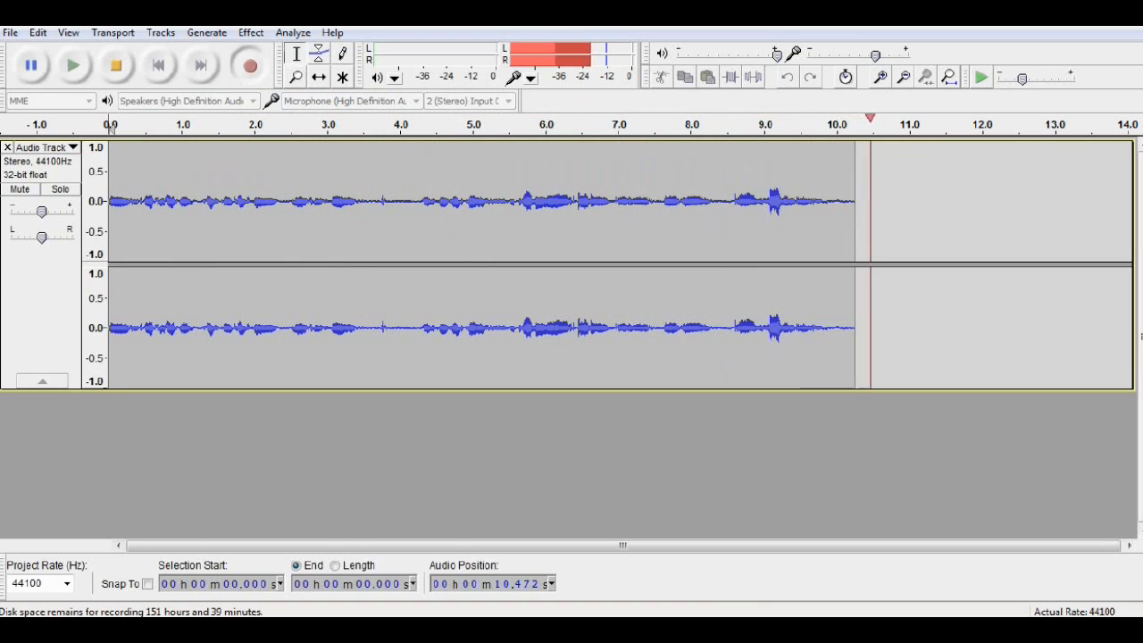
pyautogui.press('space')
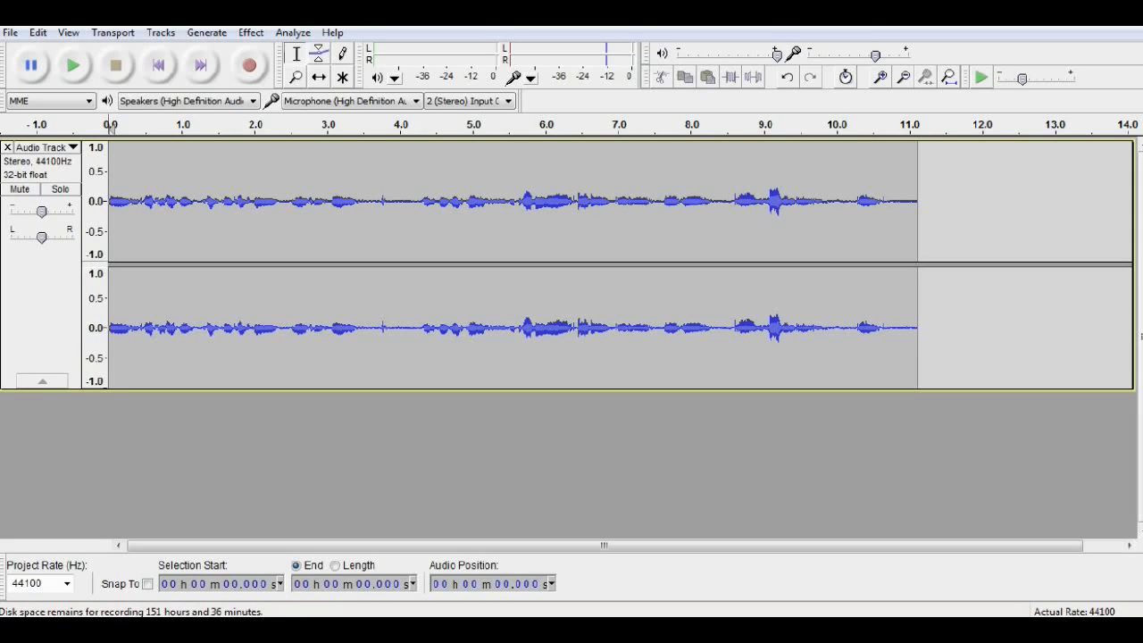
# Step: Audition the quiet stretch between about 3.67 and 4.09 seconds and capture it as the noise profile for Noise Removal
pyautogui.moveTo(373, 232); pyautogui.dragTo(397, 232)
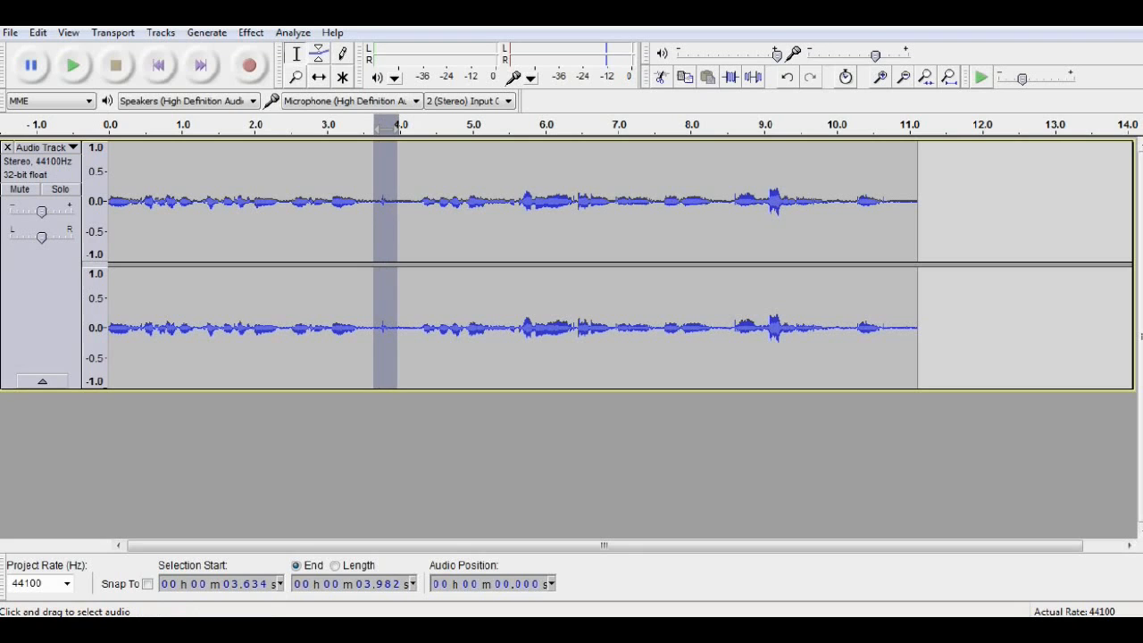
pyautogui.click(371, 312)
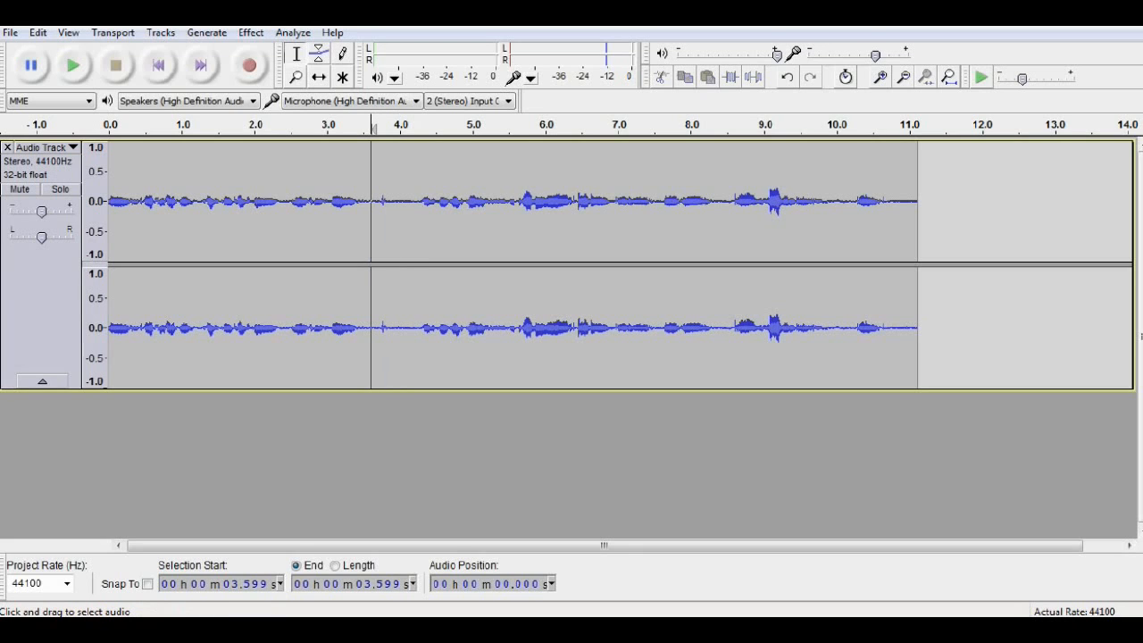
pyautogui.moveTo(366, 313); pyautogui.dragTo(384, 313)
pyautogui.click(397, 128)
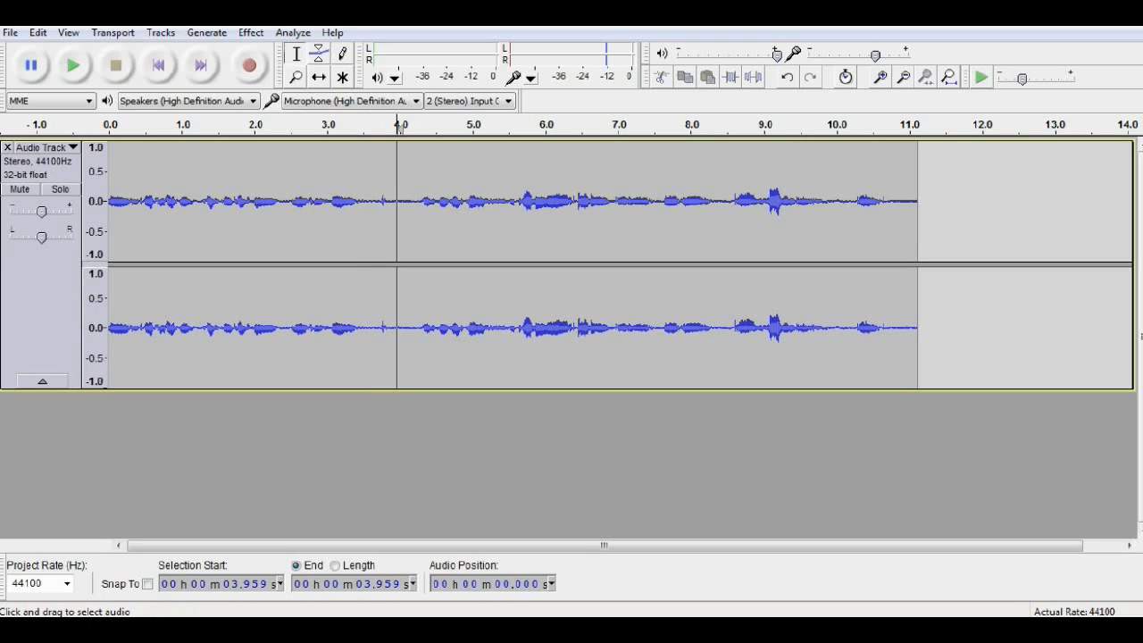
pyautogui.moveTo(376, 330); pyautogui.dragTo(404, 330)
pyautogui.press('space')
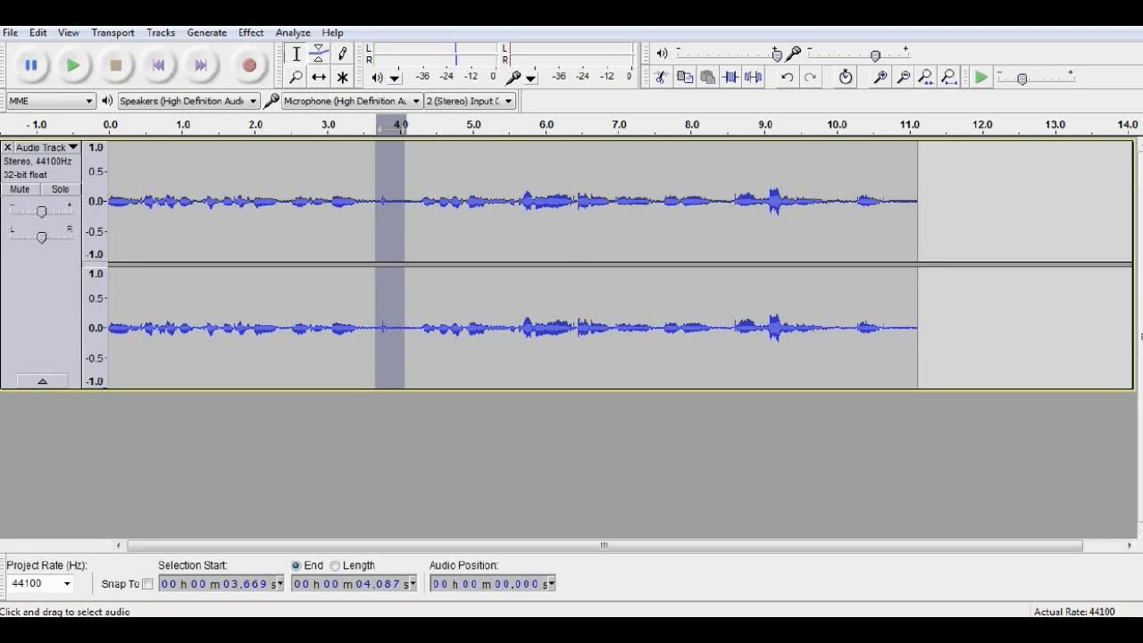
pyautogui.click(250, 32)
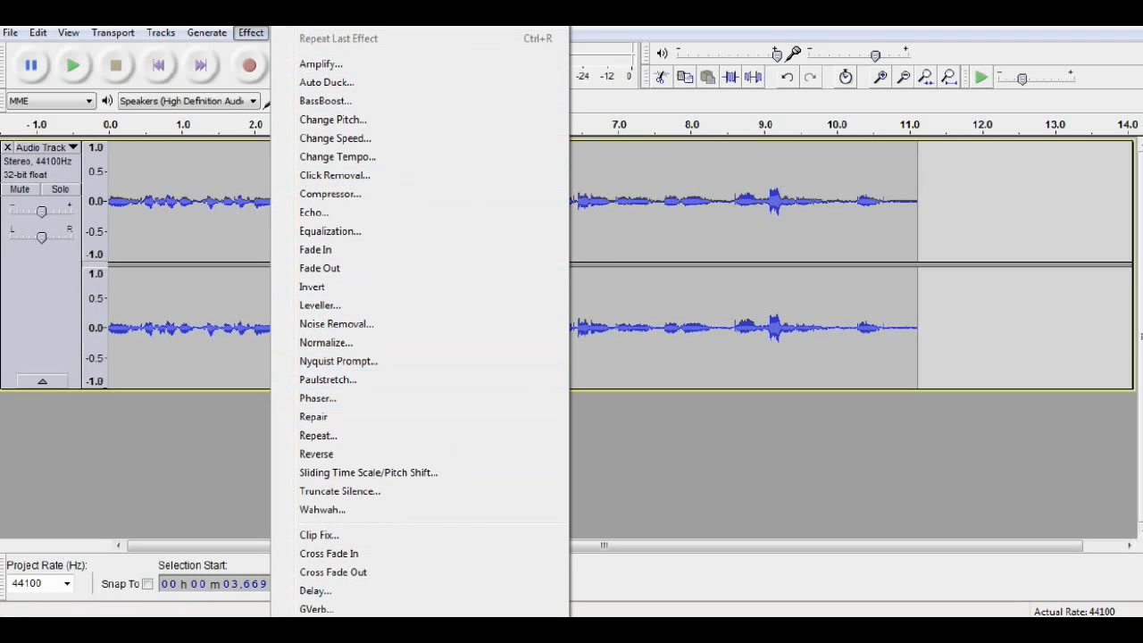
pyautogui.press('Escape')
pyautogui.click(251, 32)
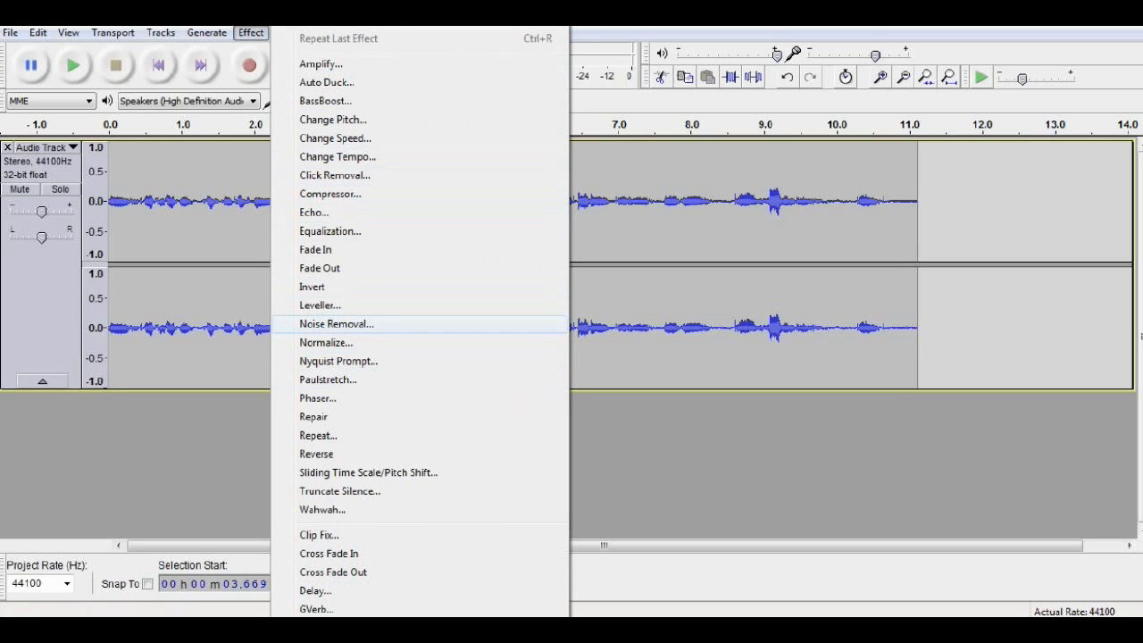
pyautogui.press('Return')
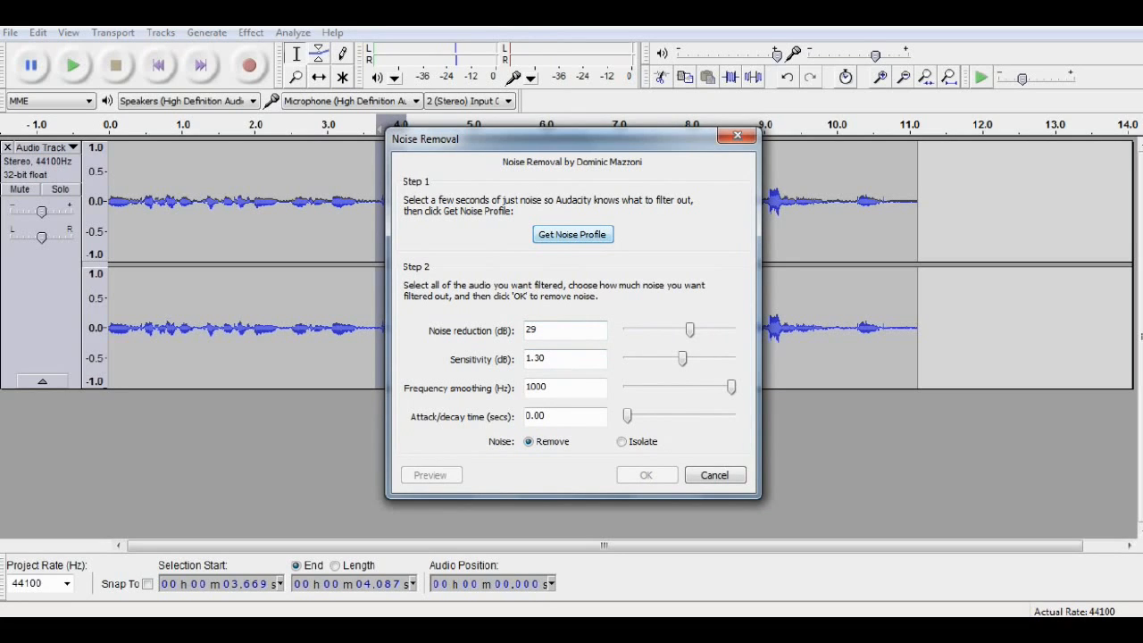
pyautogui.press('Return')
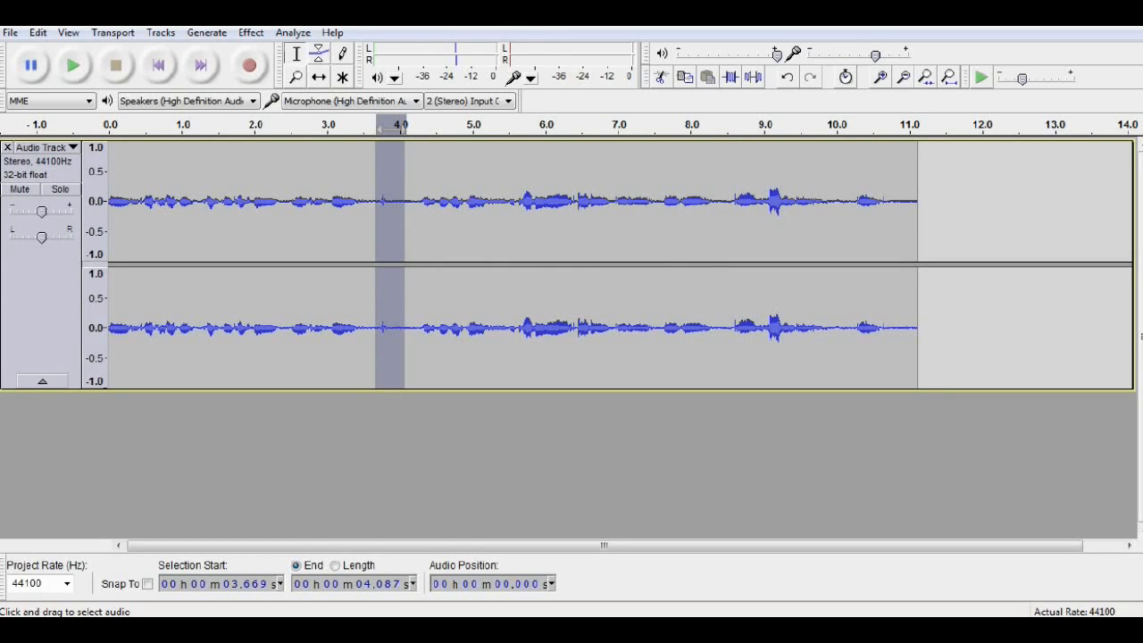
# Step: Apply Noise Removal to the whole track with 29 dB reduction, 1.30 dB sensitivity, 1000 Hz frequency smoothing and 0.00 seconds attack/decay
pyautogui.hotkey('ctrl', 'a')
pyautogui.click(464, 232)
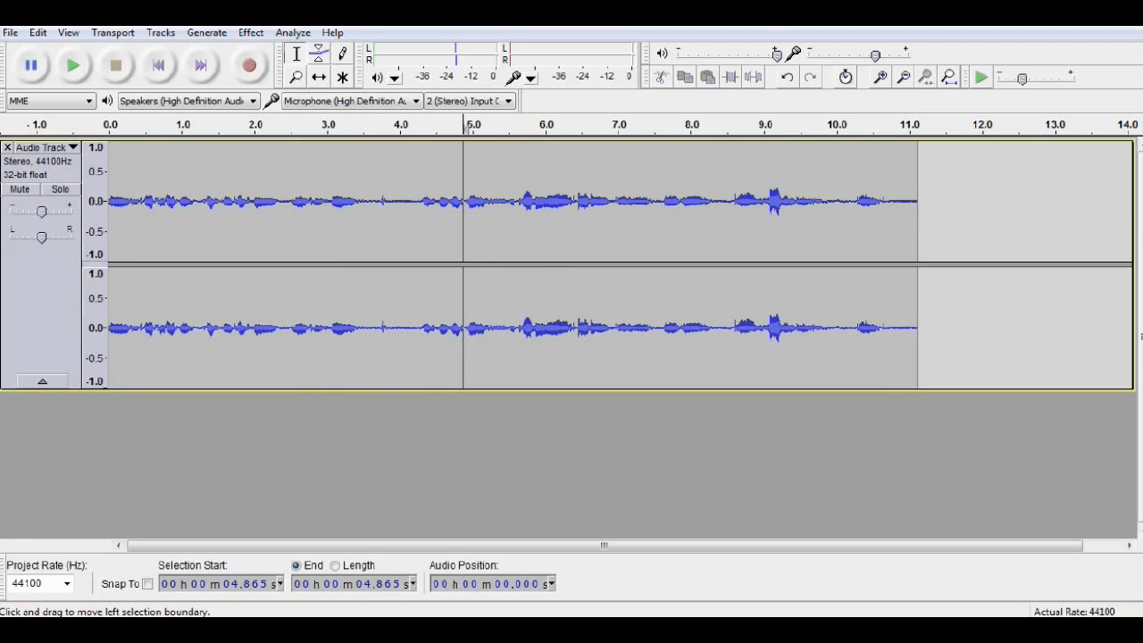
pyautogui.hotkey('ctrl', 'a')
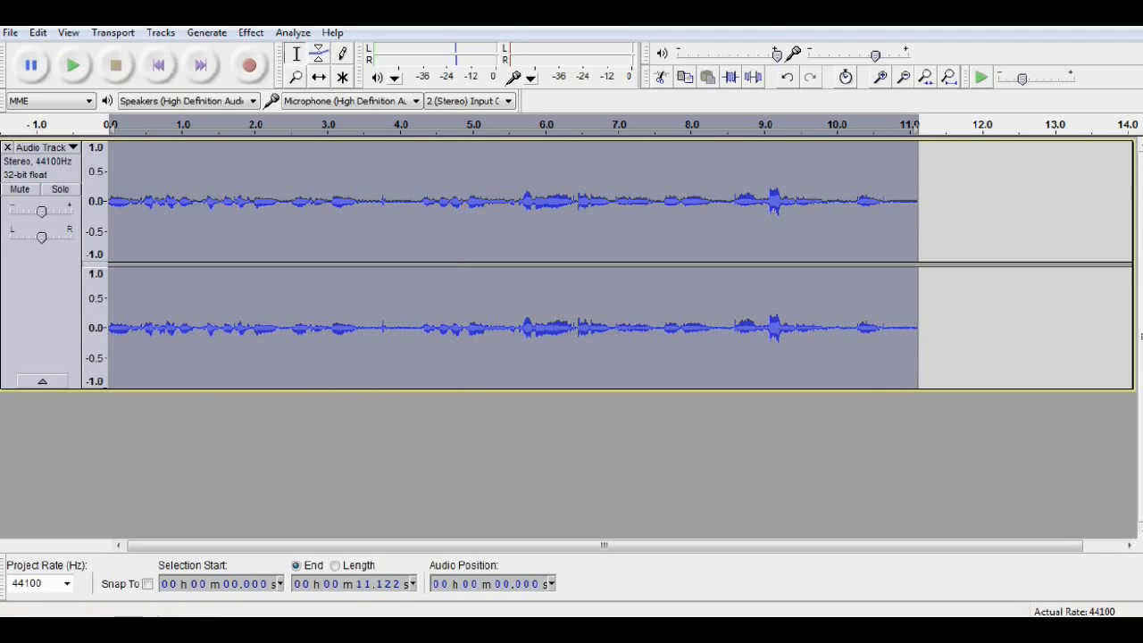
pyautogui.click(251, 32)
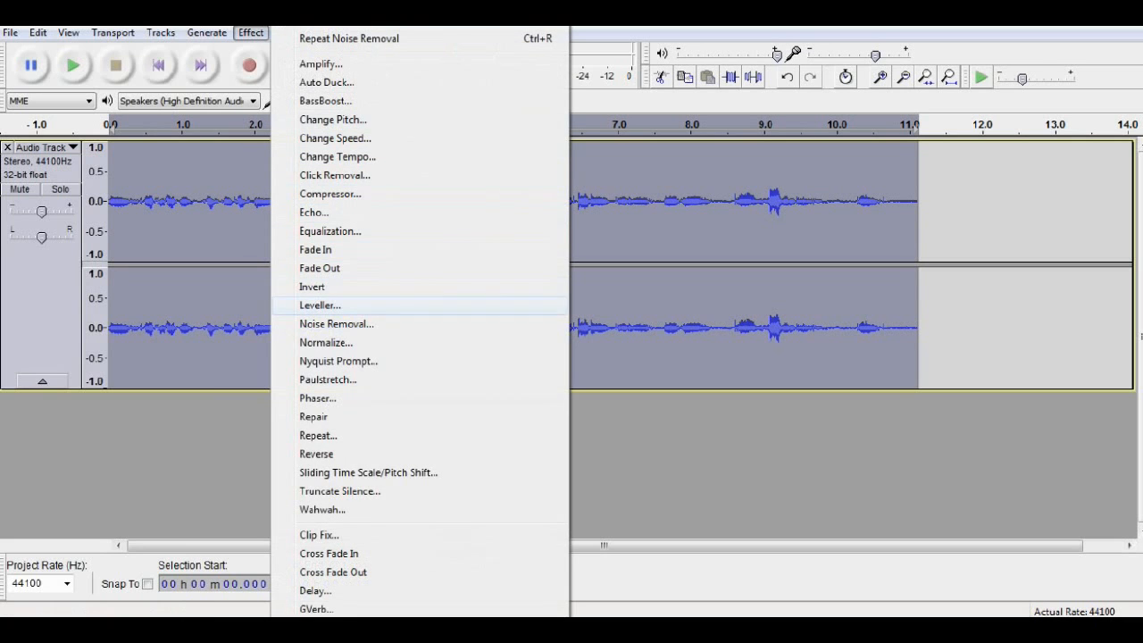
pyautogui.click(336, 323)
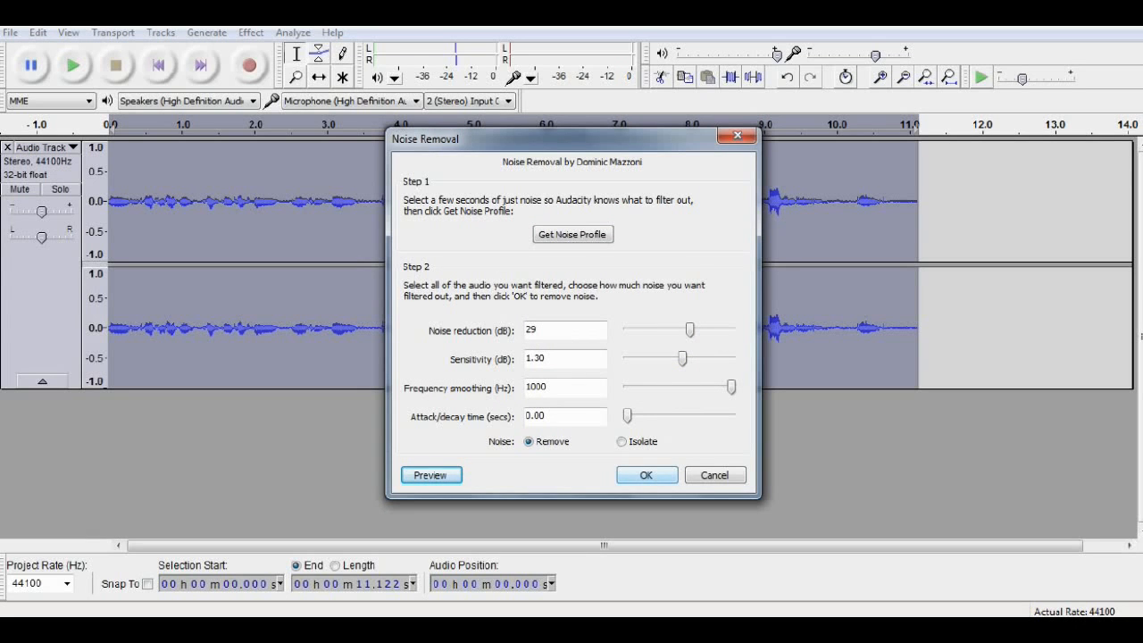
pyautogui.click(646, 475)
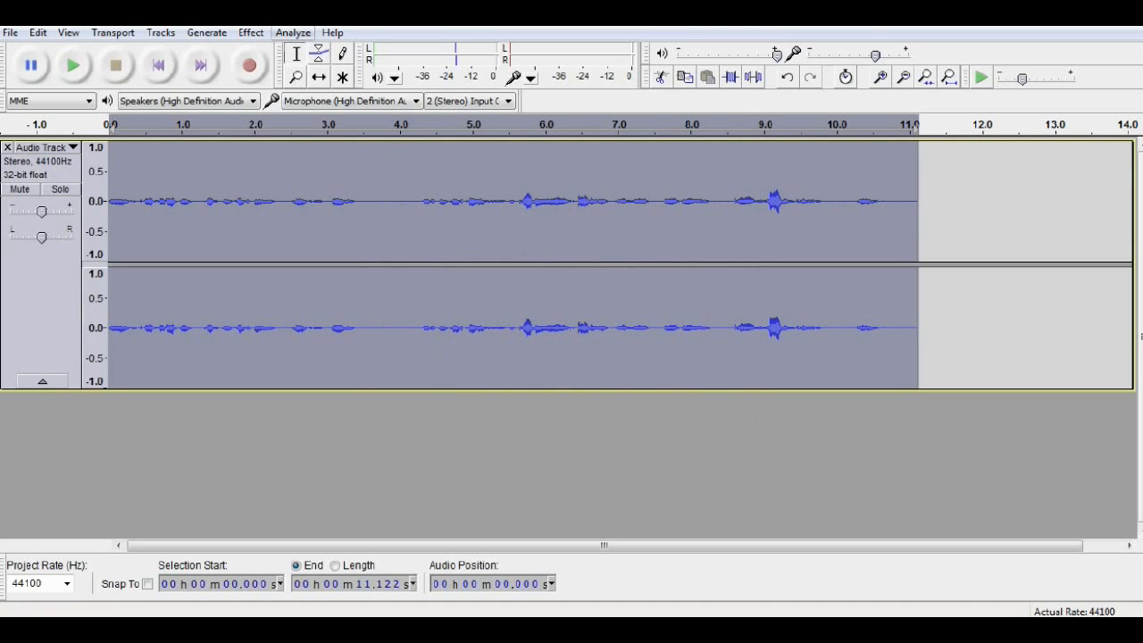
# Step: Preview and apply Amplify to the whole track with 13.9 dB amplification and a new peak amplitude of 0.0 dB
pyautogui.click(293, 32)
pyautogui.moveTo(251, 33)
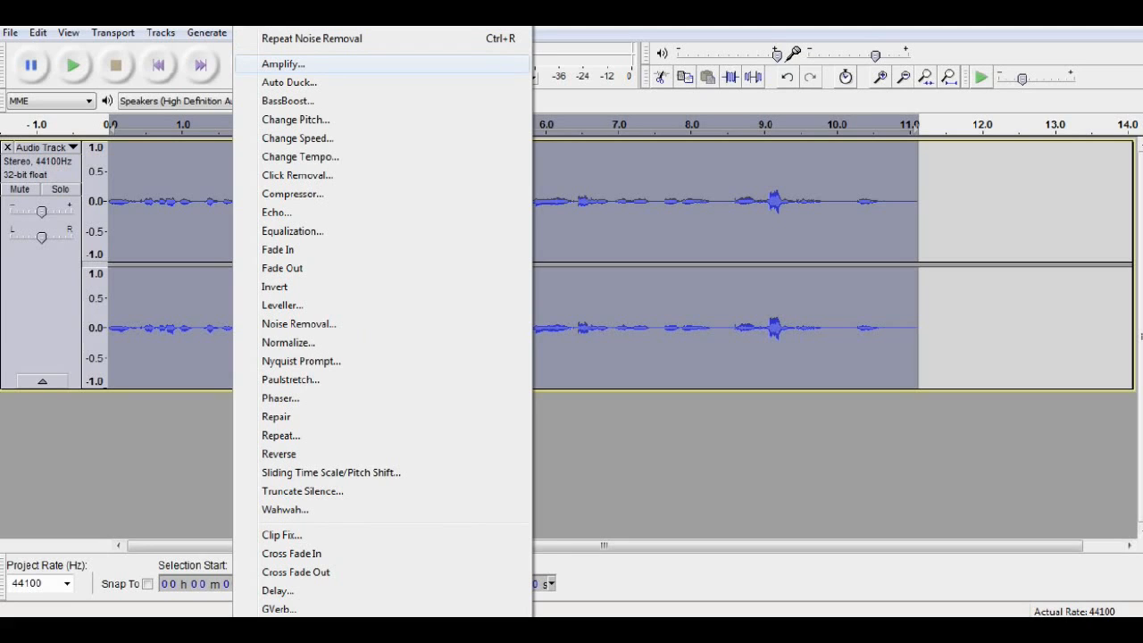
pyautogui.click(284, 63)
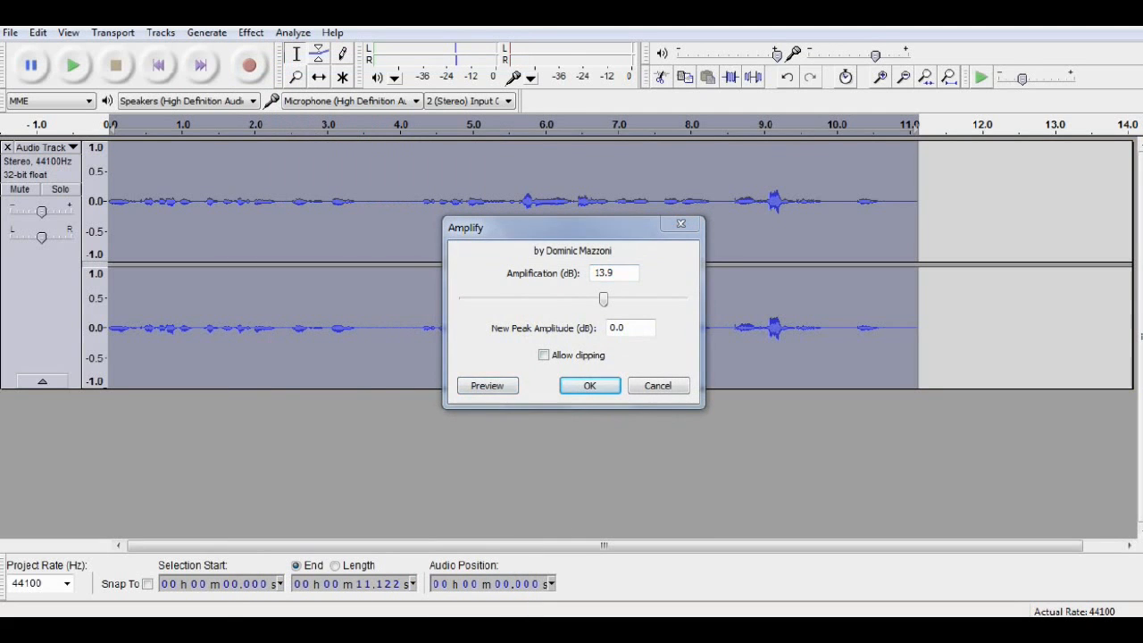
pyautogui.click(487, 385)
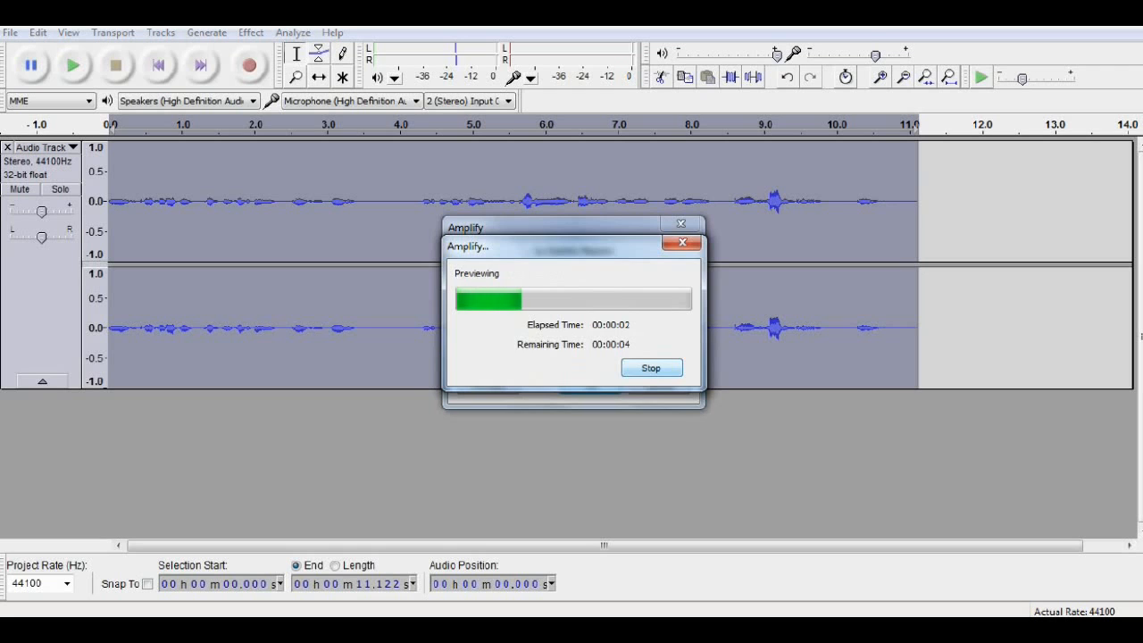
pyautogui.click(651, 368)
pyautogui.press('Return')
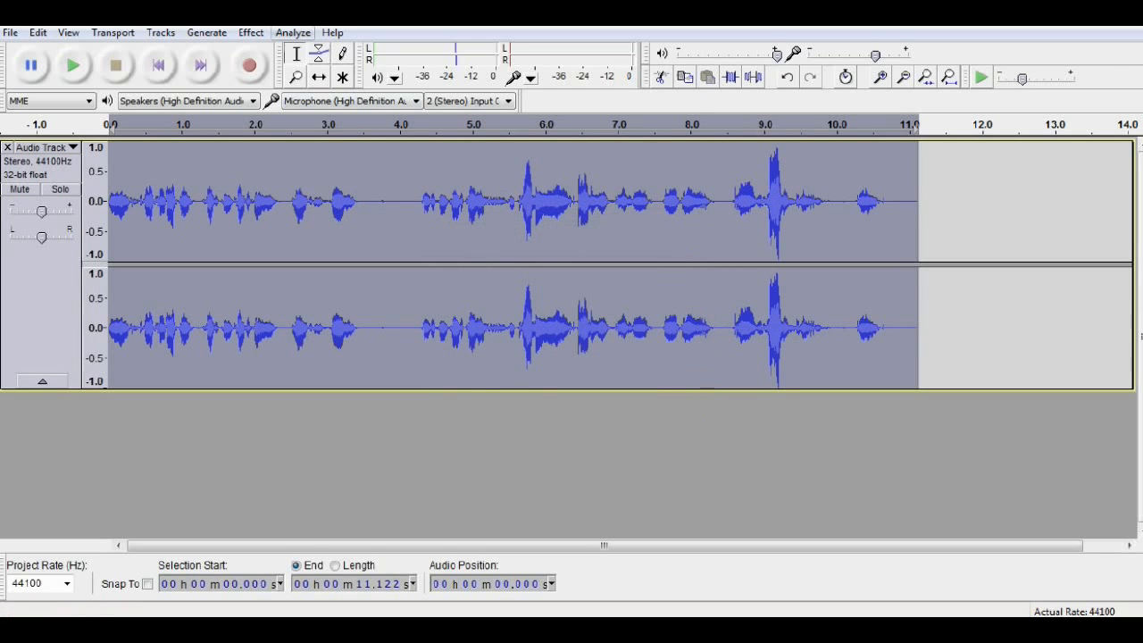
# Step: Lower the whole track's pitch by 18 percent with Change Pitch, previewing -19 percent first for comparison
pyautogui.click(293, 33)
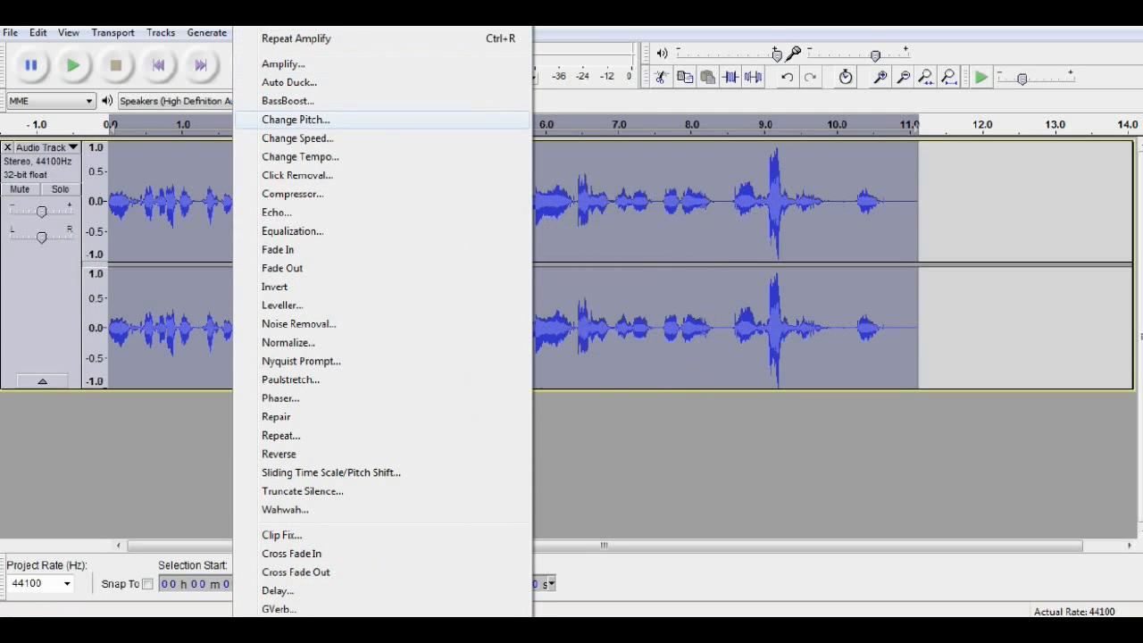
pyautogui.click(296, 119)
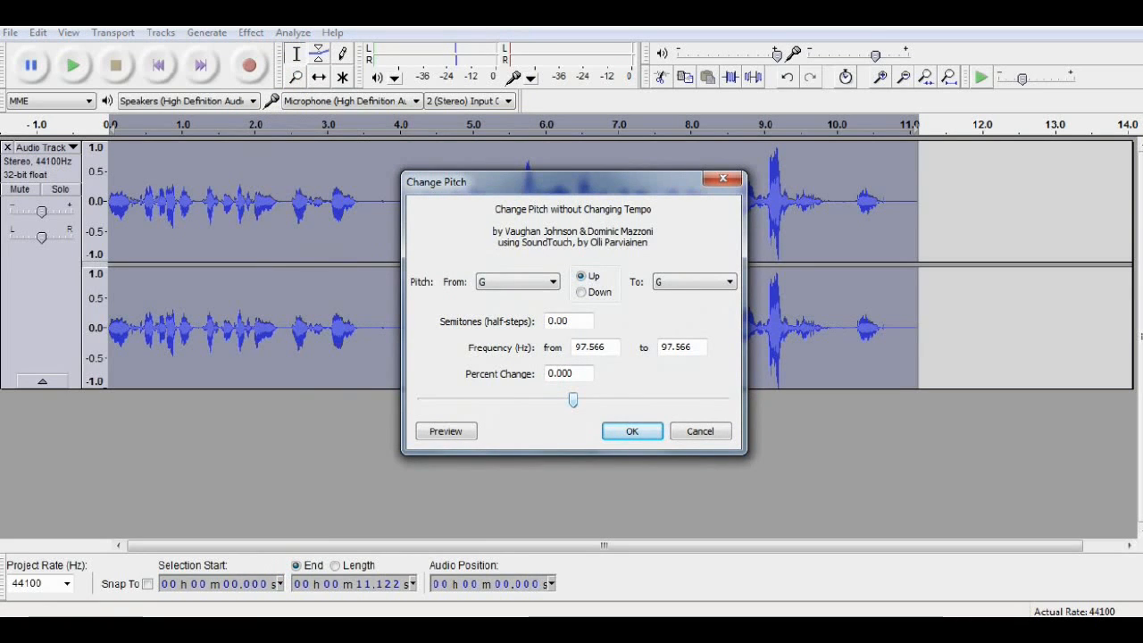
pyautogui.moveTo(573, 400); pyautogui.dragTo(543, 400)
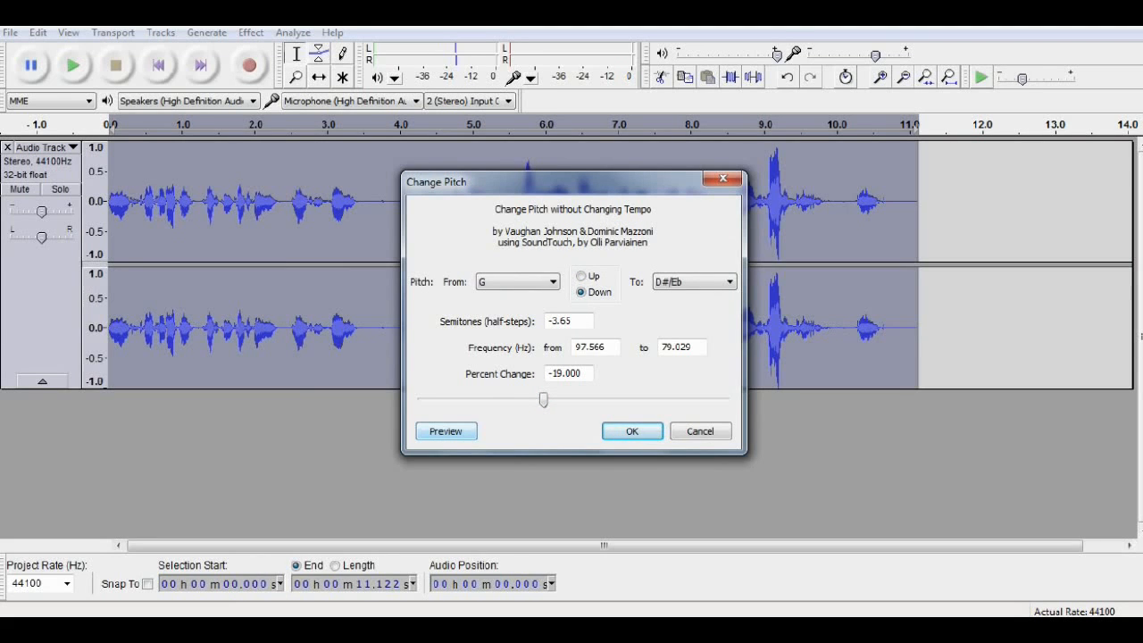
pyautogui.click(446, 430)
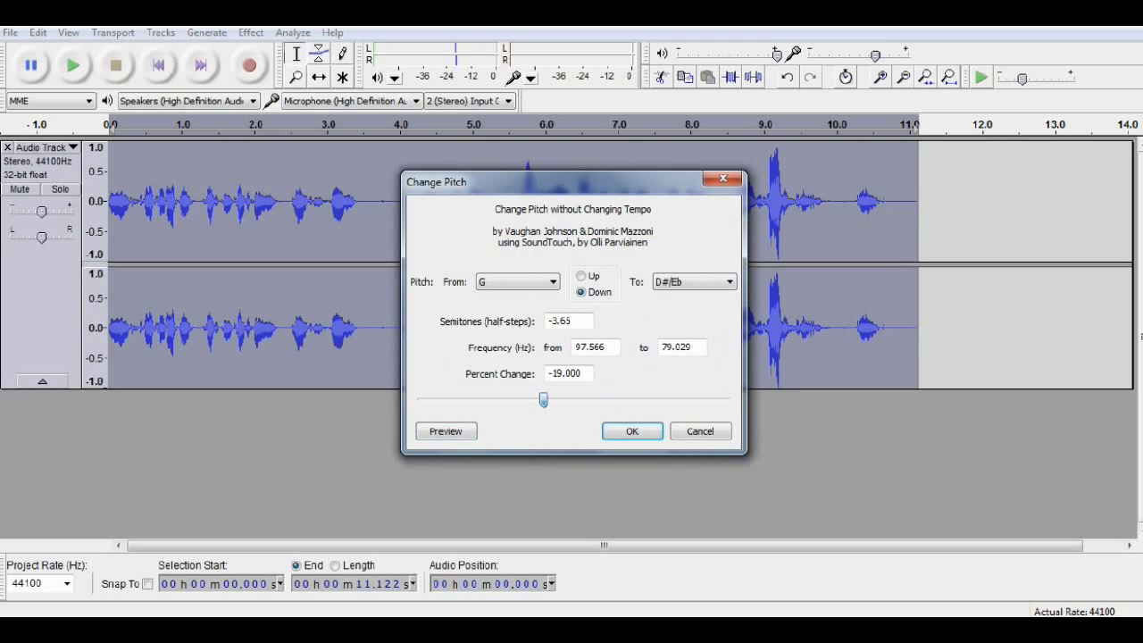
pyautogui.moveTo(543, 400); pyautogui.dragTo(545, 400)
pyautogui.click(446, 431)
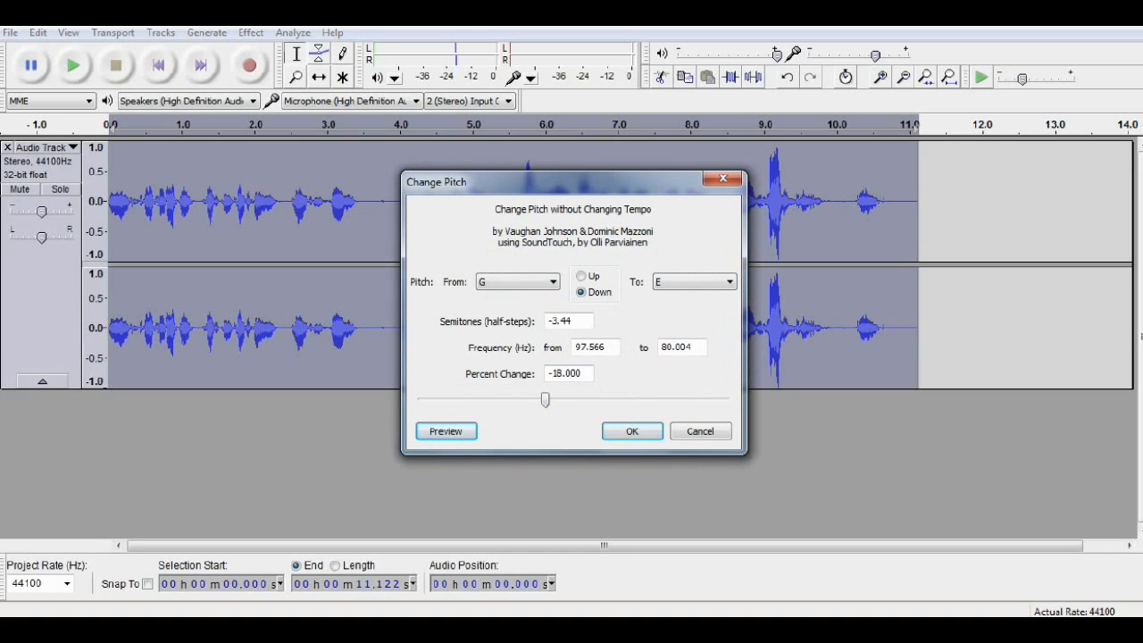
pyautogui.press('Return')
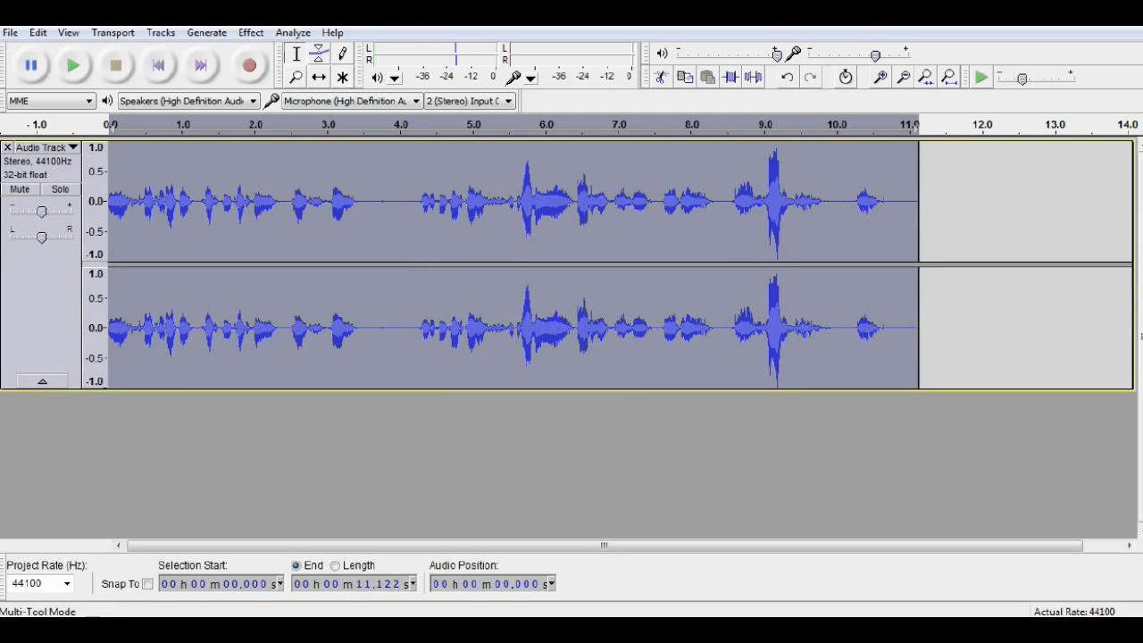
# Step: Configure and preview GVerb with roomsize 1.0, reverb time 30.0, damping and input bandwidth 0.0, and dry signal, early reflection and tail levels 0.0 dB
pyautogui.click(293, 34)
pyautogui.moveTo(251, 34)
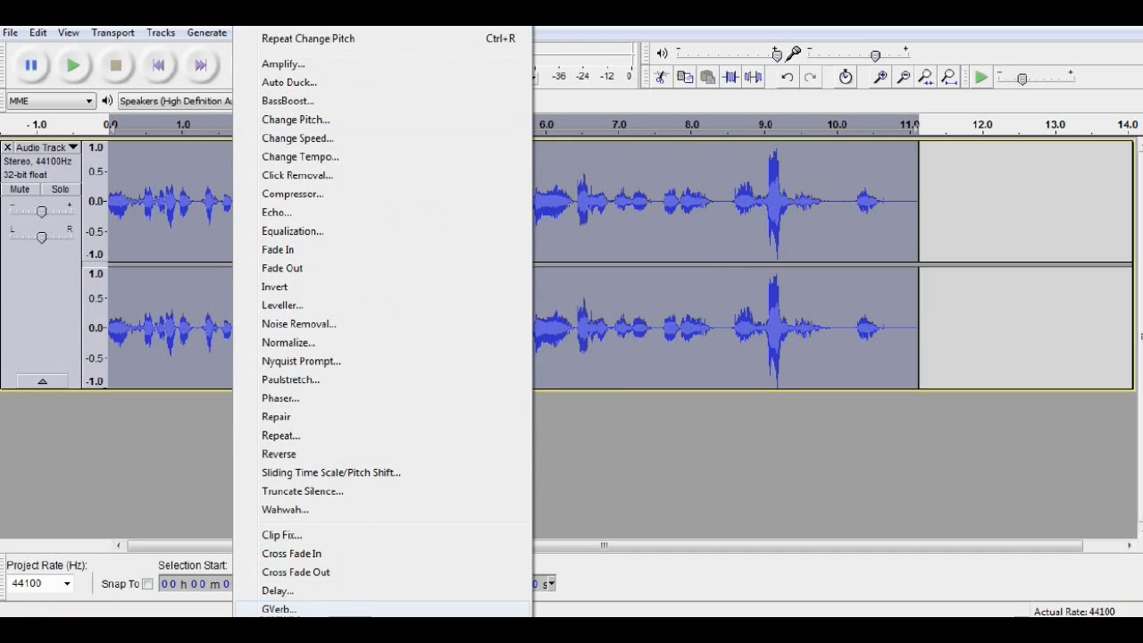
pyautogui.press('Return')
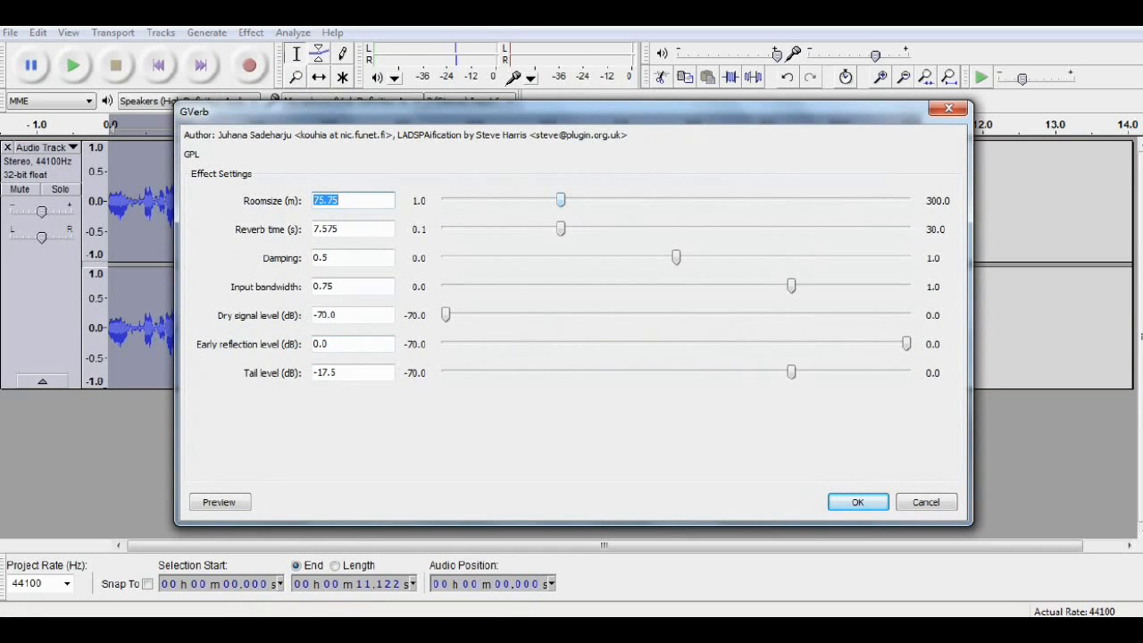
pyautogui.moveTo(561, 200); pyautogui.dragTo(446, 200)
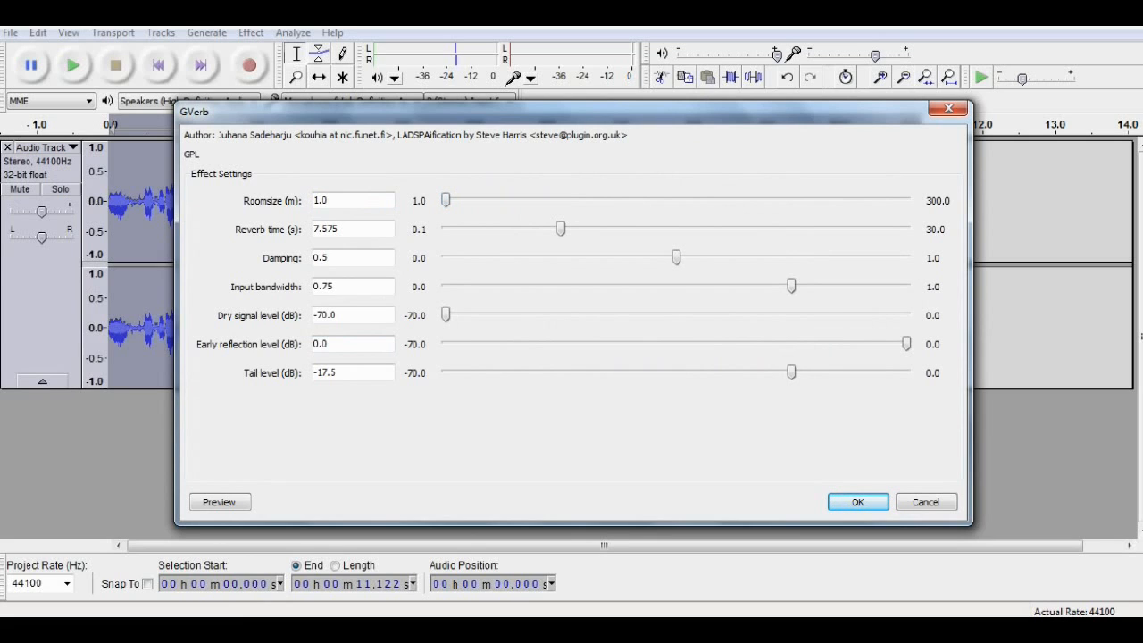
pyautogui.moveTo(560, 229); pyautogui.dragTo(906, 229)
pyautogui.moveTo(675, 257); pyautogui.dragTo(445, 257)
pyautogui.moveTo(791, 285); pyautogui.dragTo(445, 285)
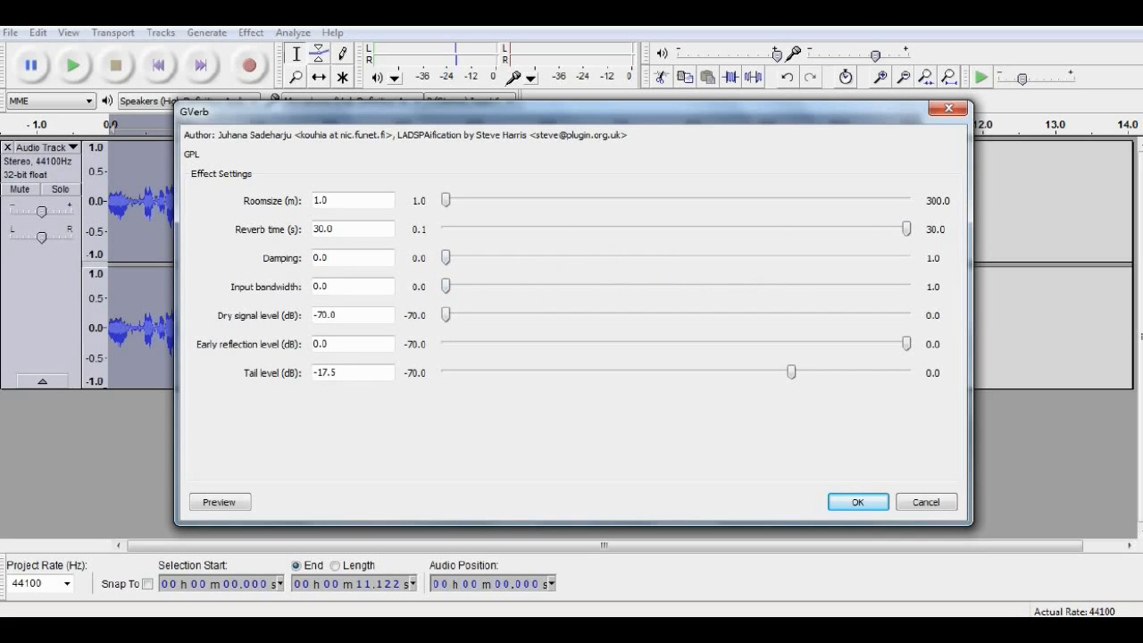
pyautogui.moveTo(446, 316); pyautogui.dragTo(906, 315)
pyautogui.moveTo(791, 372); pyautogui.dragTo(906, 373)
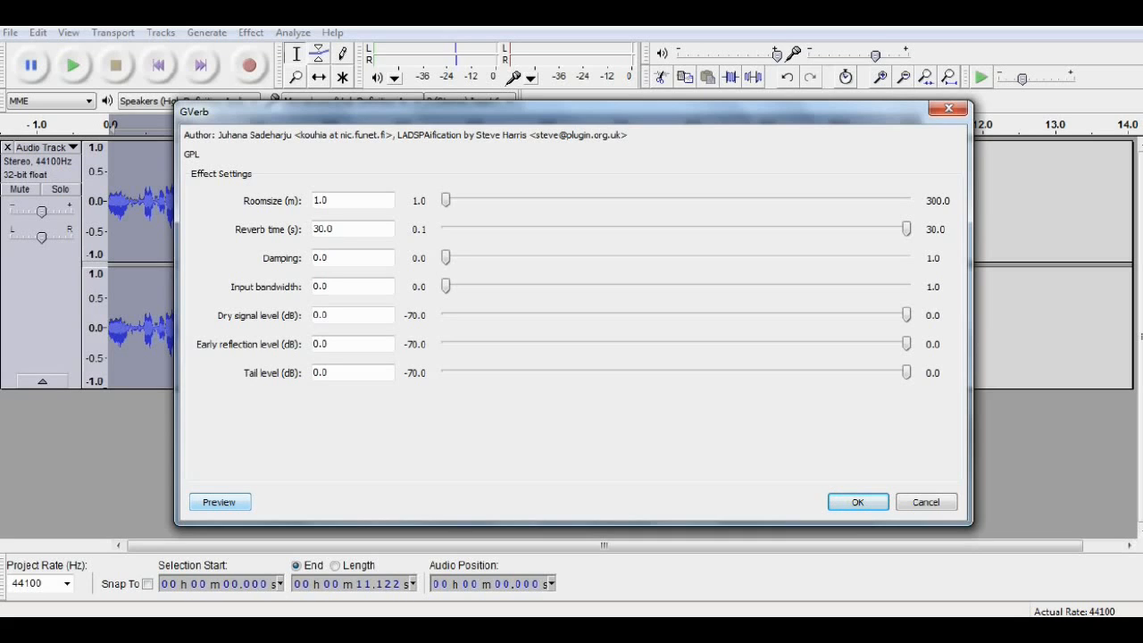
pyautogui.click(219, 502)
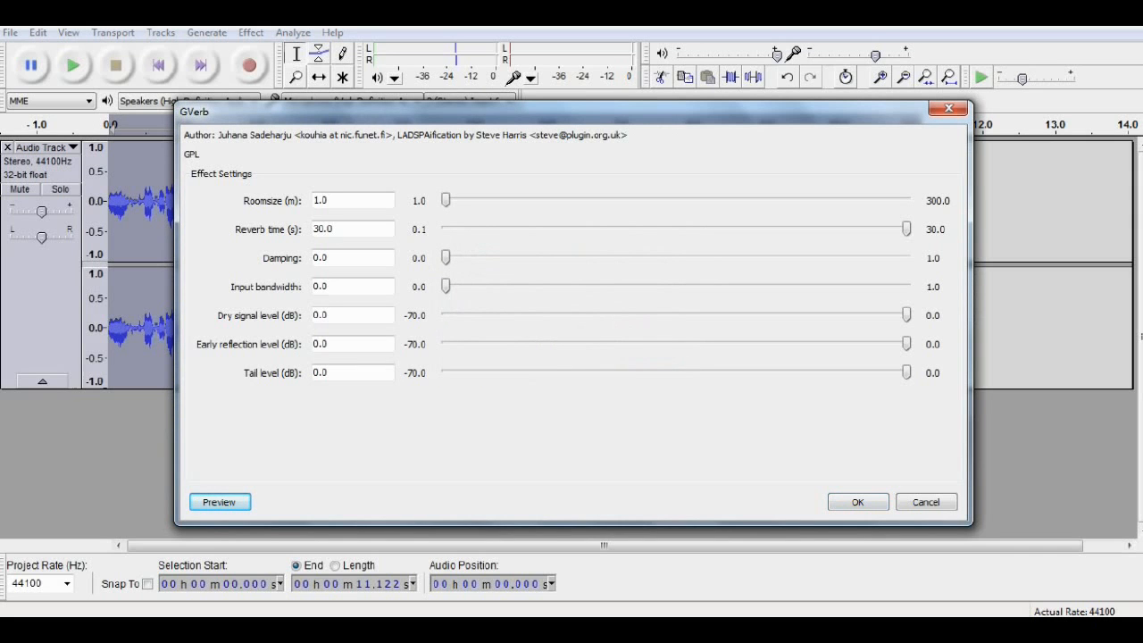
# Step: Check the reverb settings against the HarbingerVoiceSetting text file in the Harbinger Stuff folder on the desktop, and close the file and folder
pyautogui.press('super+e')
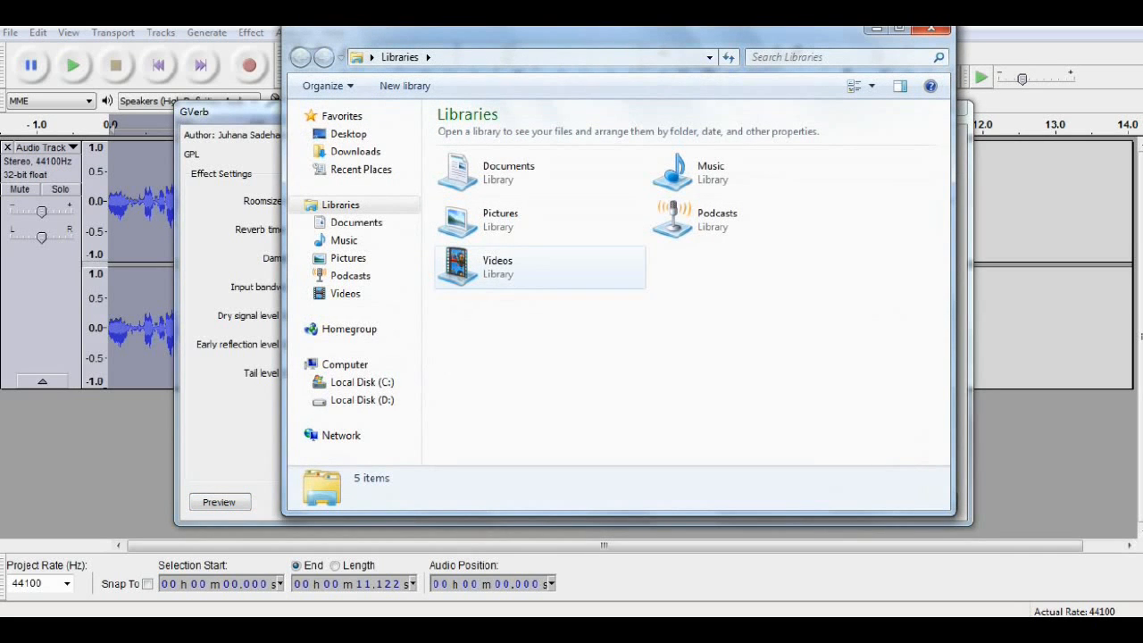
pyautogui.click(540, 173)
pyautogui.click(931, 30)
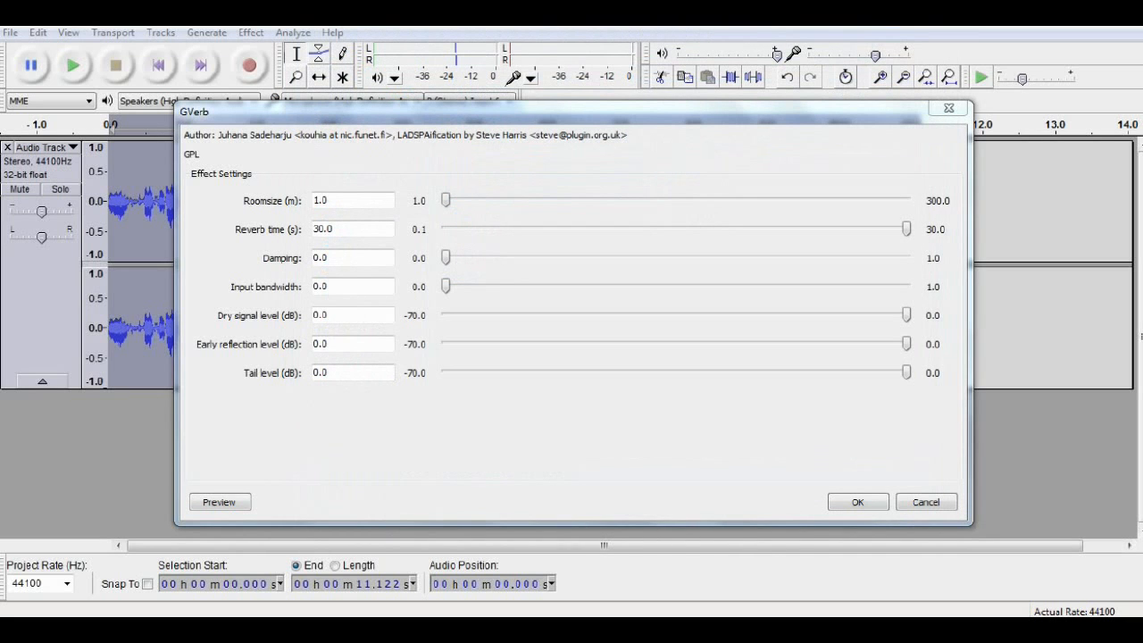
pyautogui.press('super+d')
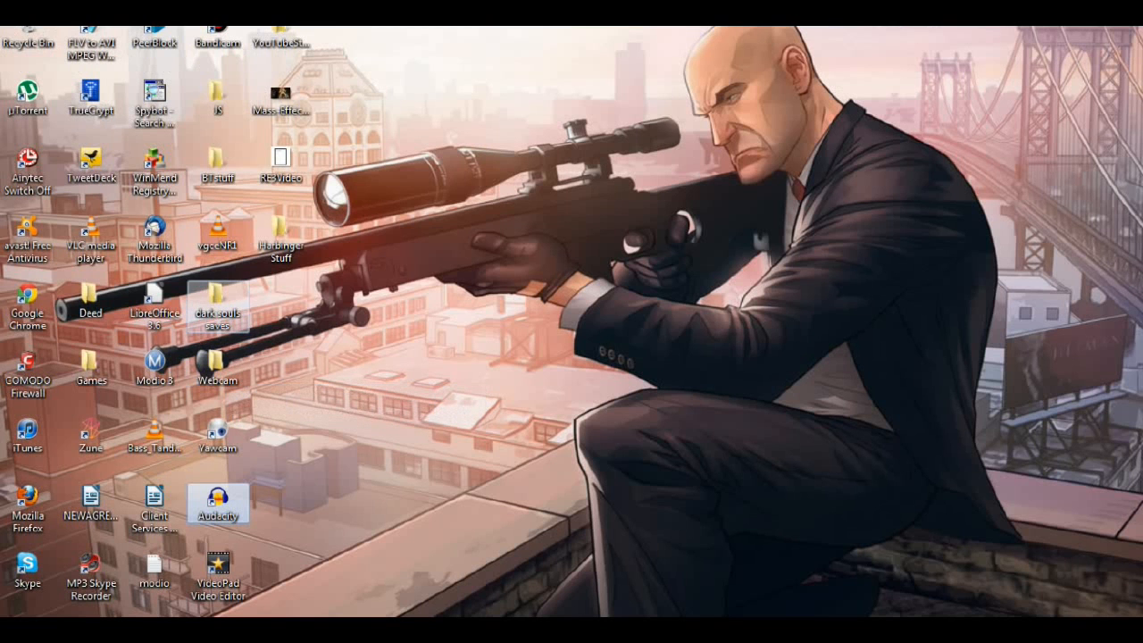
pyautogui.doubleClick(282, 240)
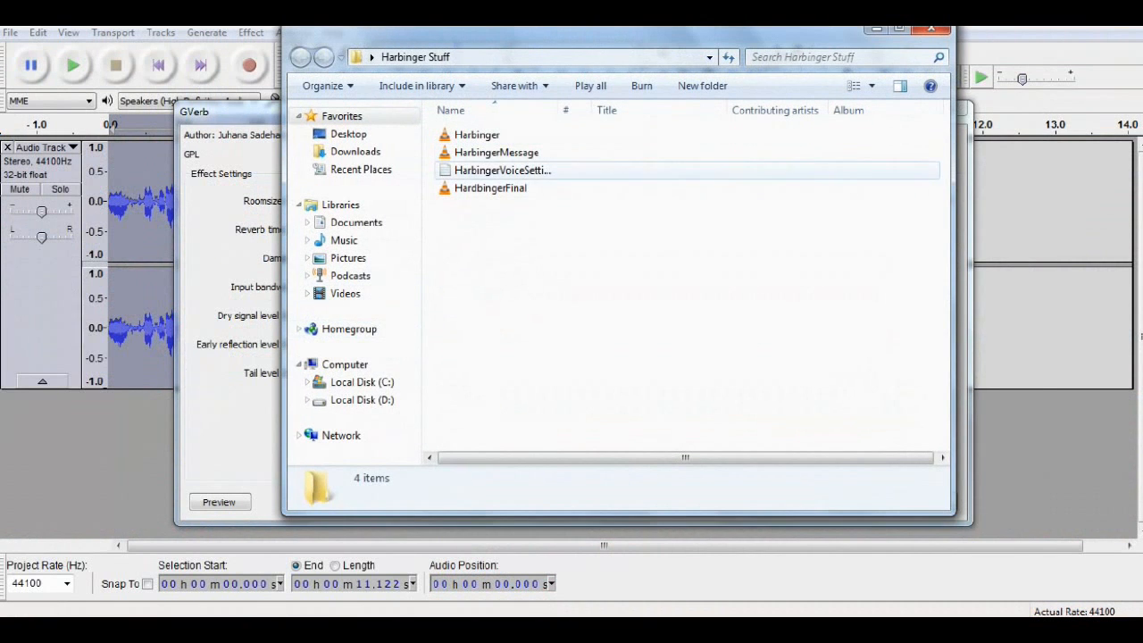
pyautogui.doubleClick(502, 171)
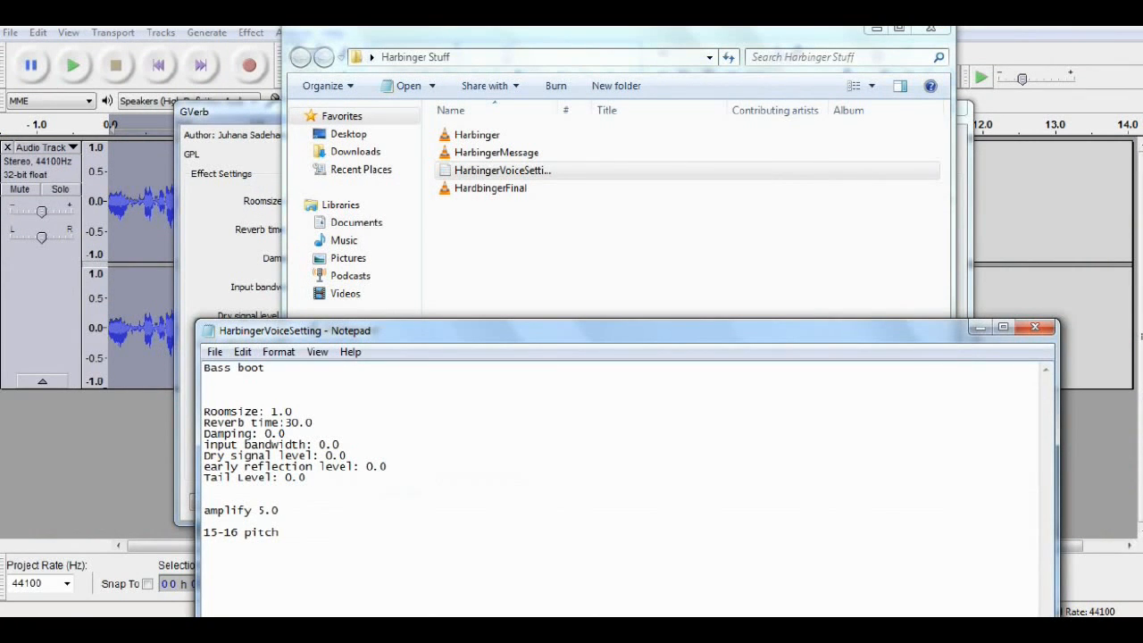
pyautogui.click(1035, 326)
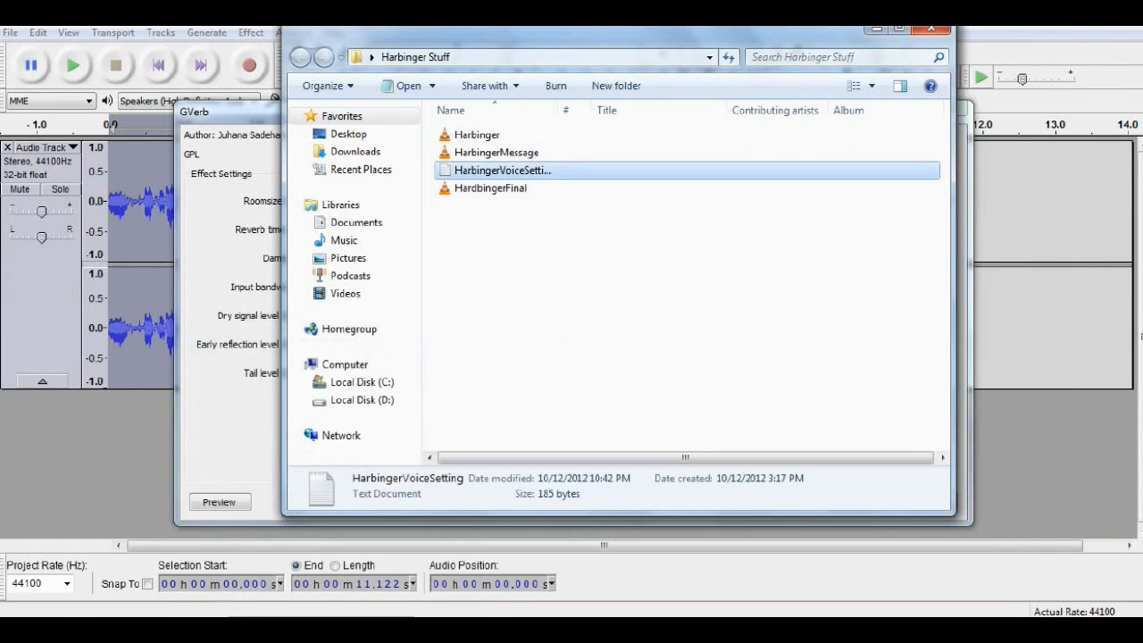
pyautogui.click(931, 29)
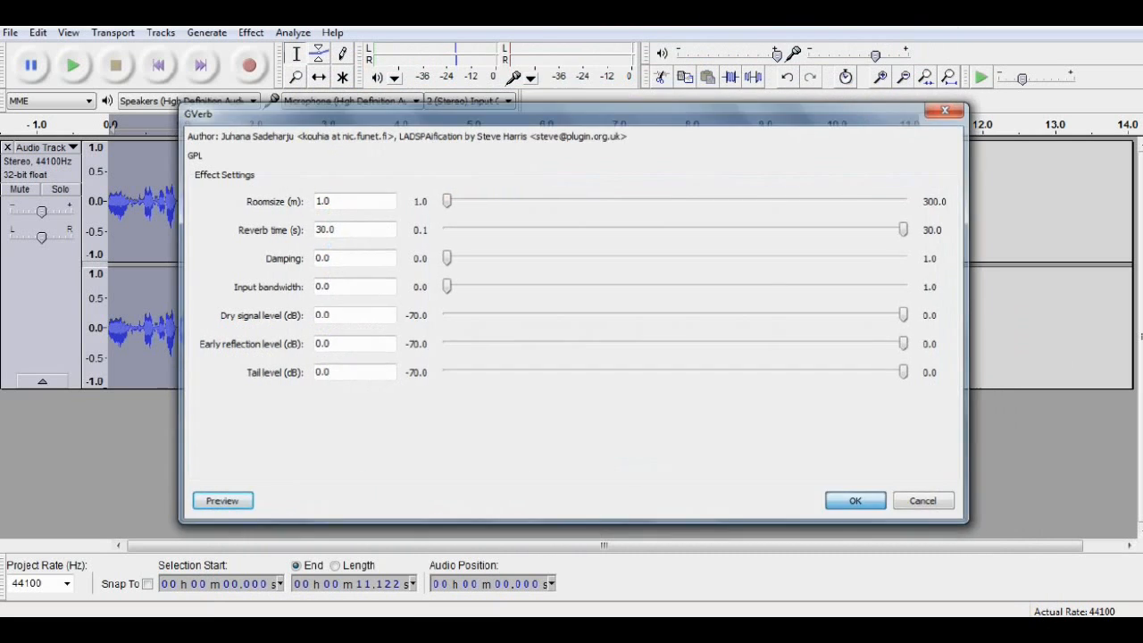
# Step: Apply GVerb with the configured settings to the whole track and play the result from about 4.5 seconds
pyautogui.click(857, 502)
pyautogui.click(438, 325)
pyautogui.press('space')
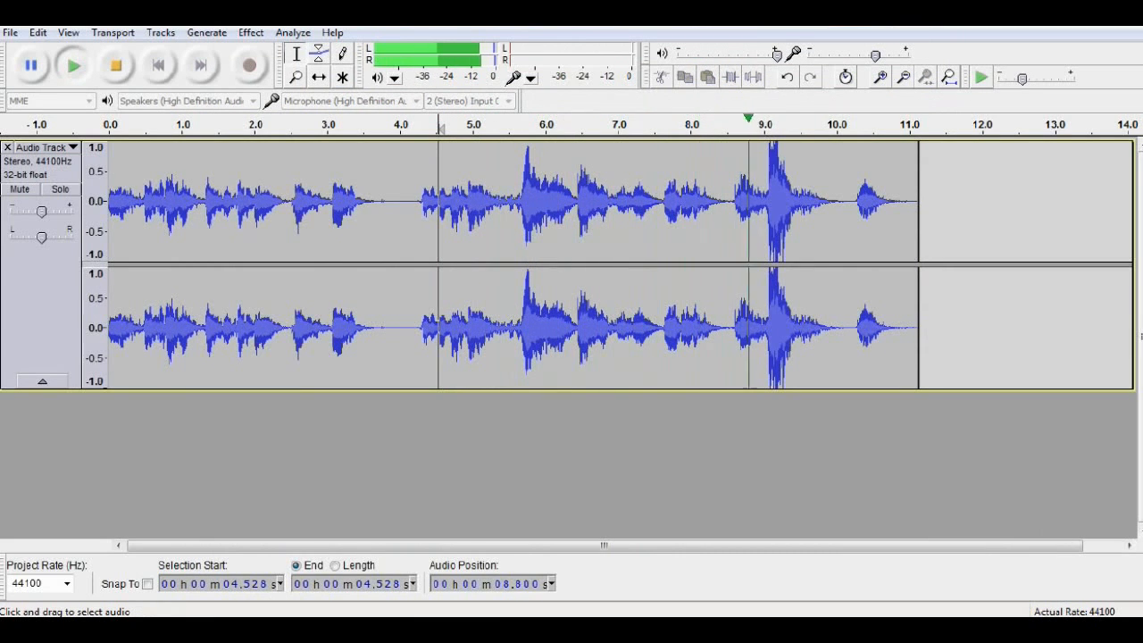
pyautogui.press('space')
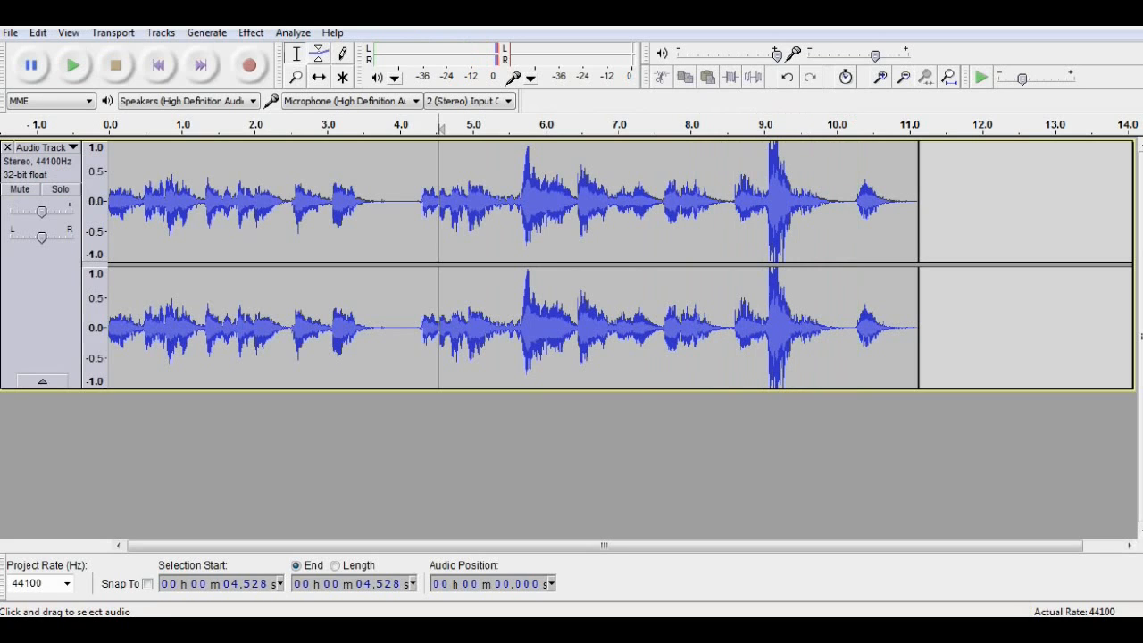
# Step: Delete all audio from the existing track and record a new voice clip of about 25 seconds
pyautogui.hotkey('ctrl', 'a')
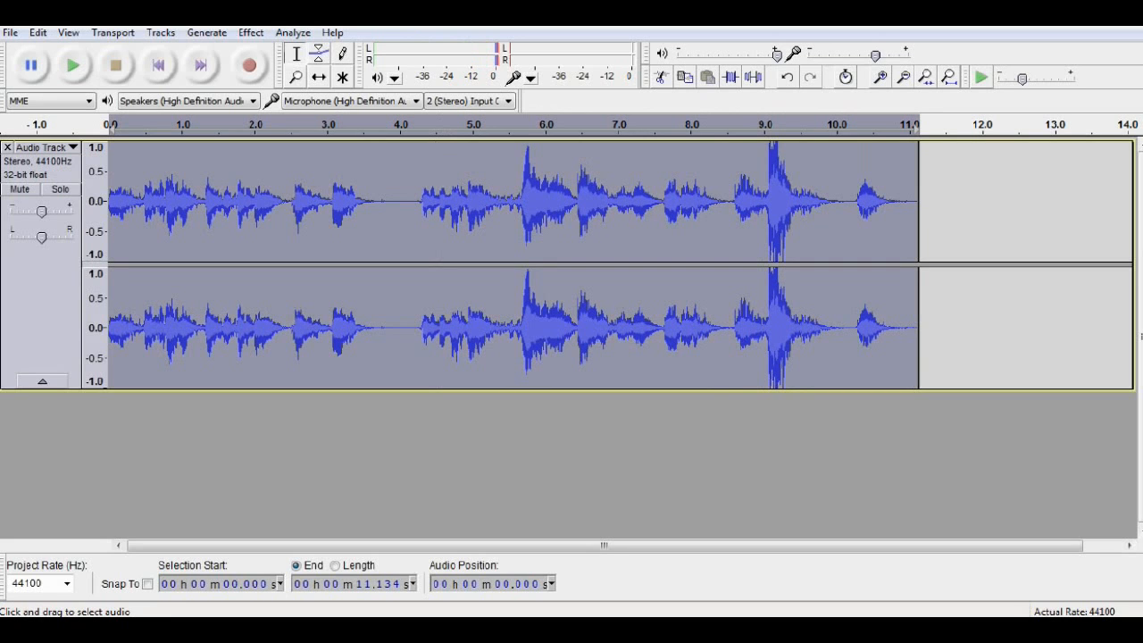
pyautogui.press('Delete')
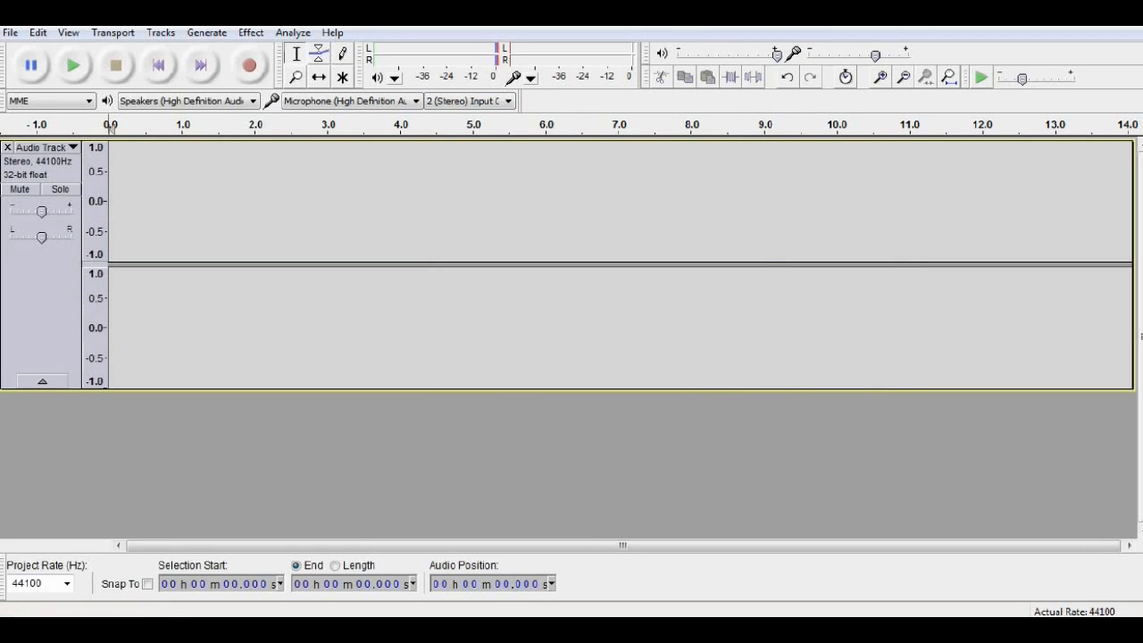
pyautogui.click(250, 67)
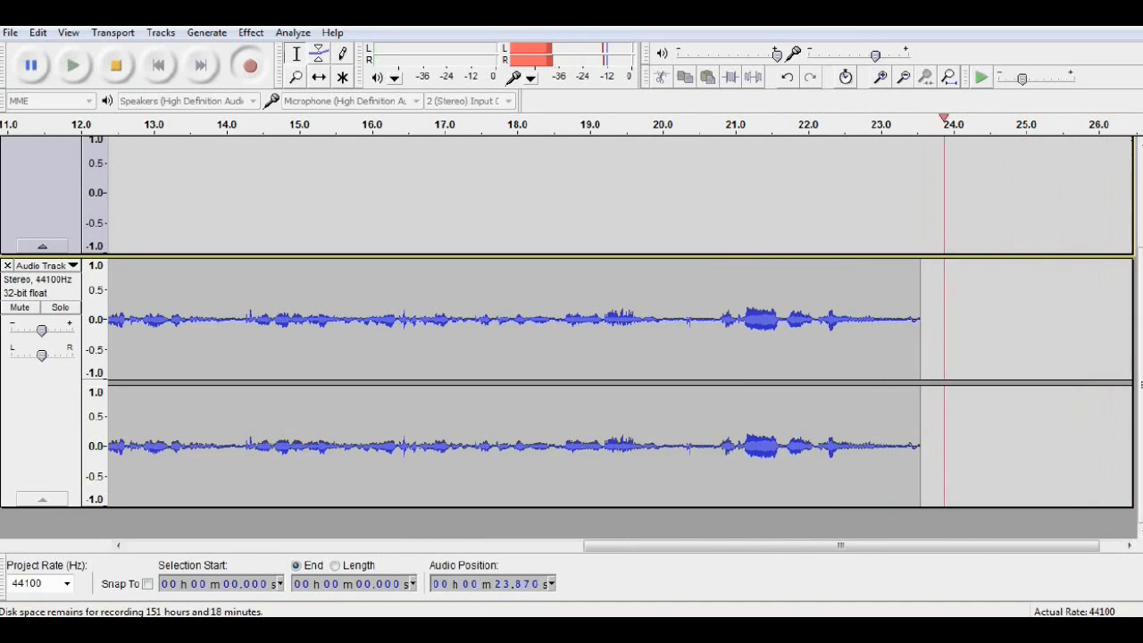
pyautogui.press('space')
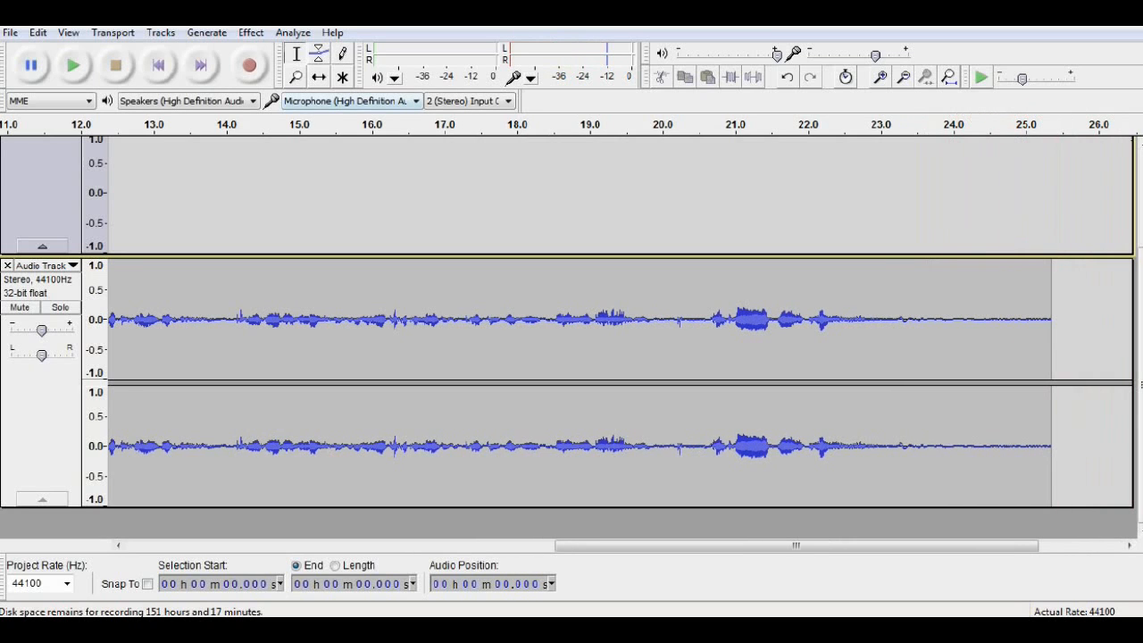
# Step: Capture the quiet stretch between about 23.13 and 25.28 seconds of the new recording as the noise profile for Noise Removal
pyautogui.moveTo(891, 322); pyautogui.dragTo(1048, 321)
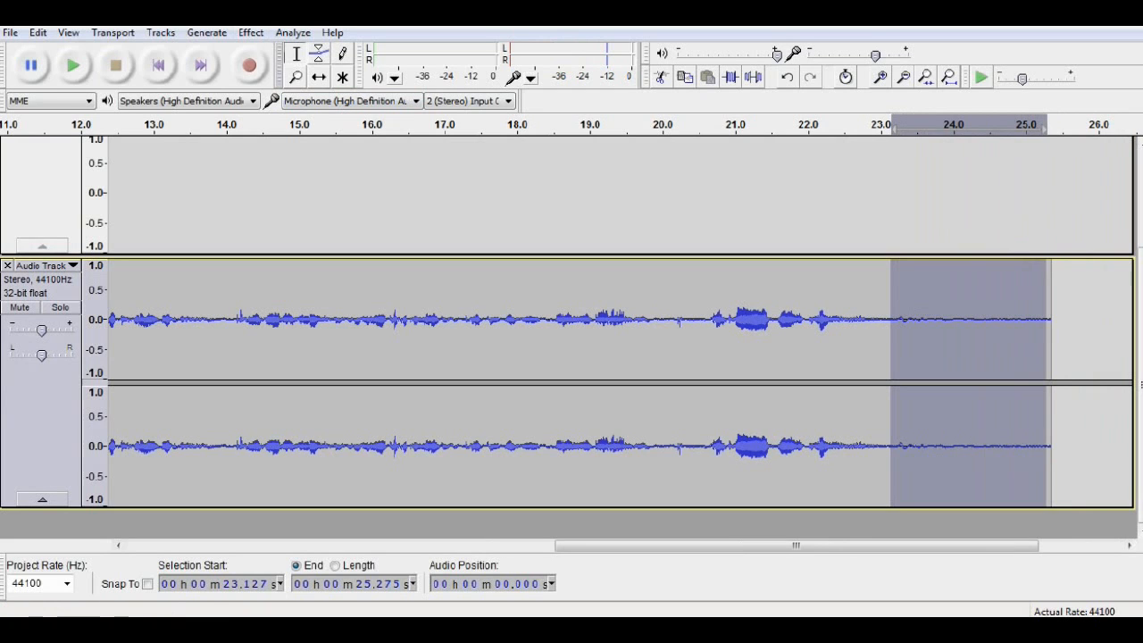
pyautogui.click(293, 33)
pyautogui.moveTo(254, 34)
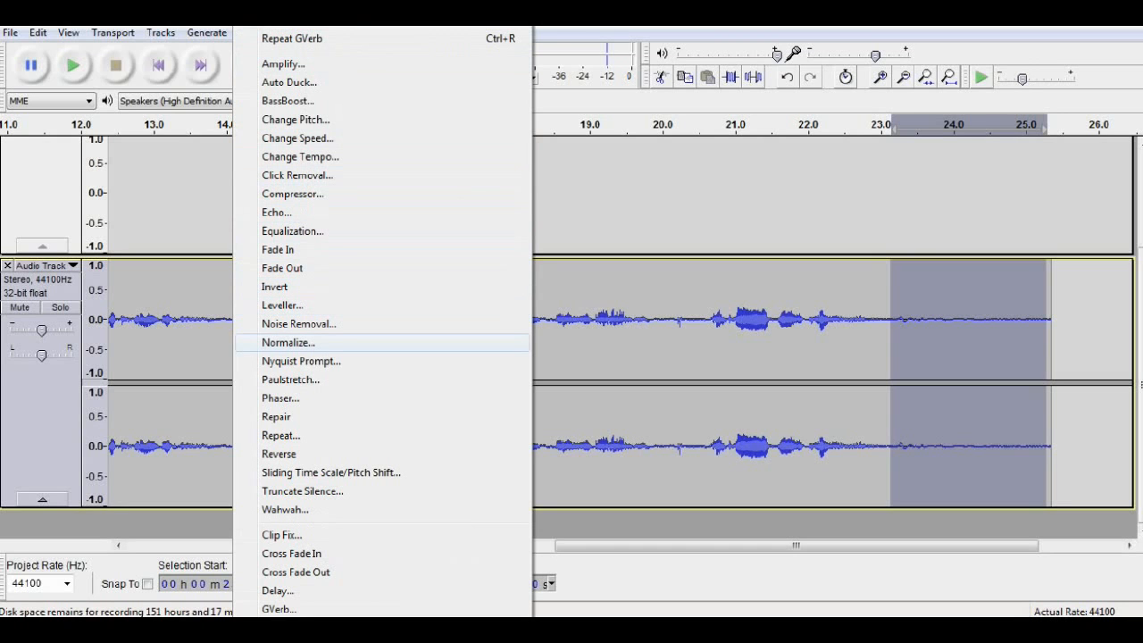
pyautogui.click(298, 323)
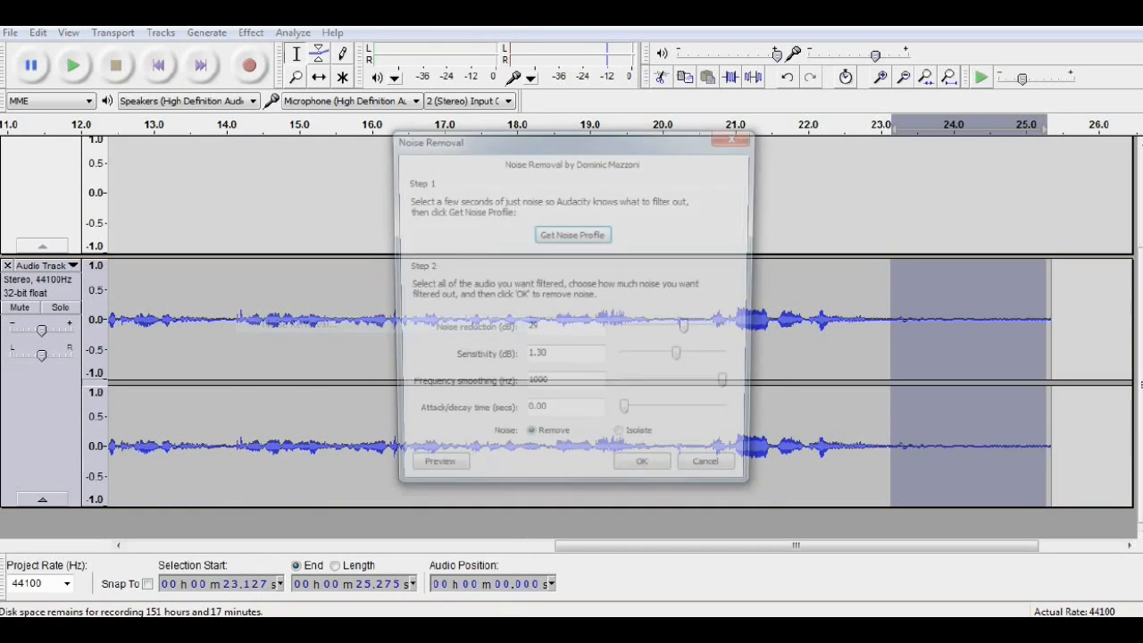
pyautogui.click(571, 234)
# Step: Apply Noise Removal to the entire new recording with 29 dB reduction, 1.30 dB sensitivity, 1000 Hz frequency smoothing and 0.00 seconds attack/decay
pyautogui.click(336, 348)
pyautogui.hotkey('ctrl', 'a')
pyautogui.click(251, 32)
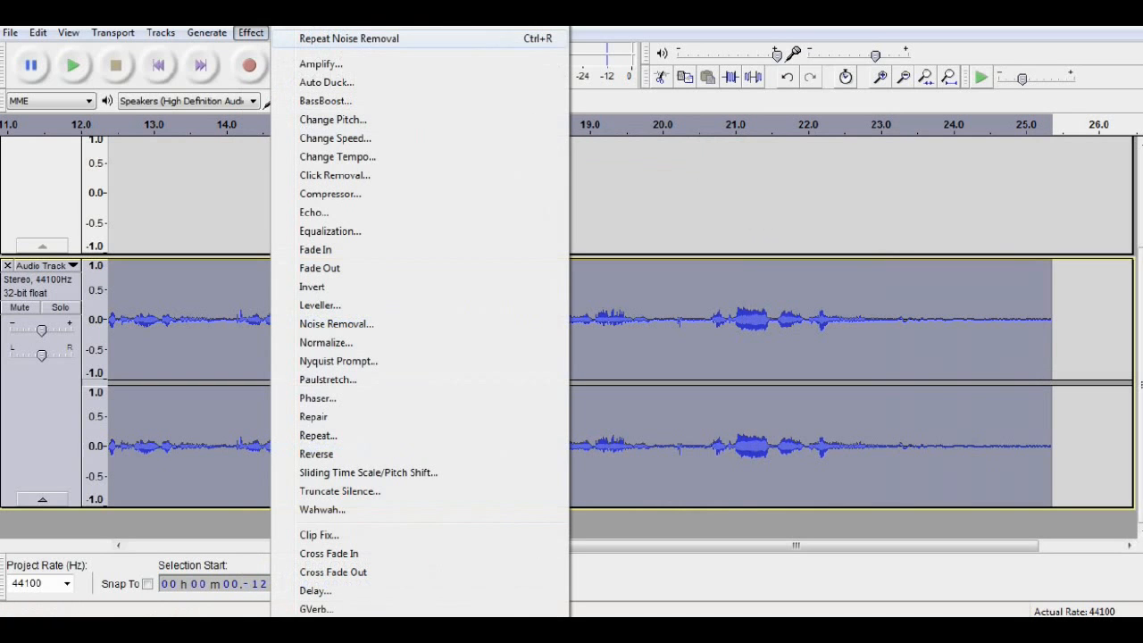
pyautogui.click(336, 323)
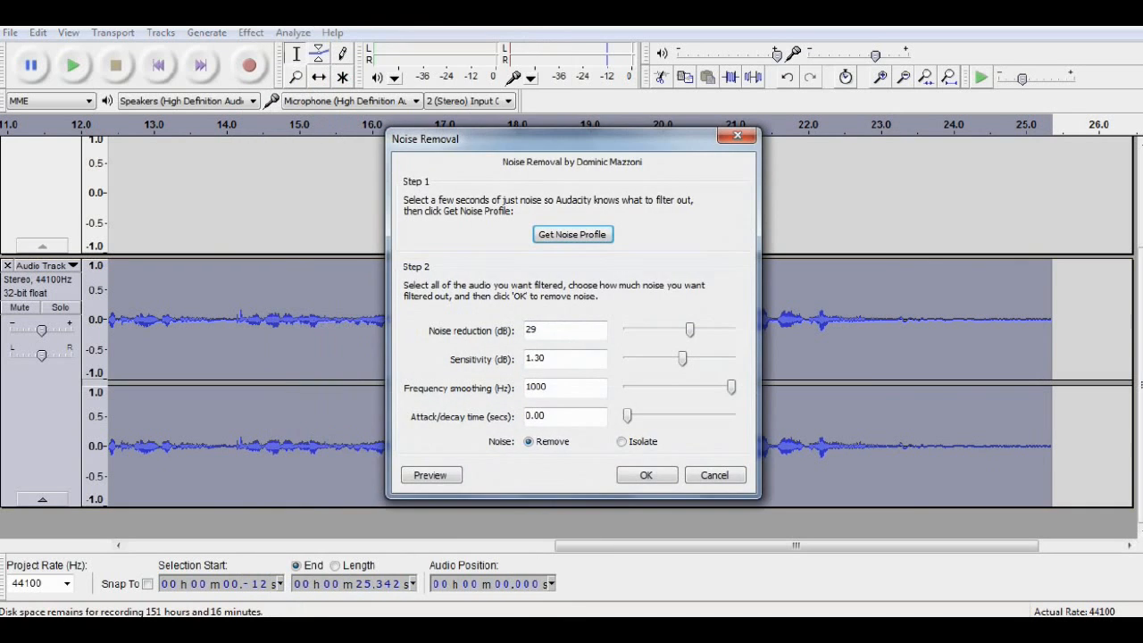
pyautogui.click(646, 475)
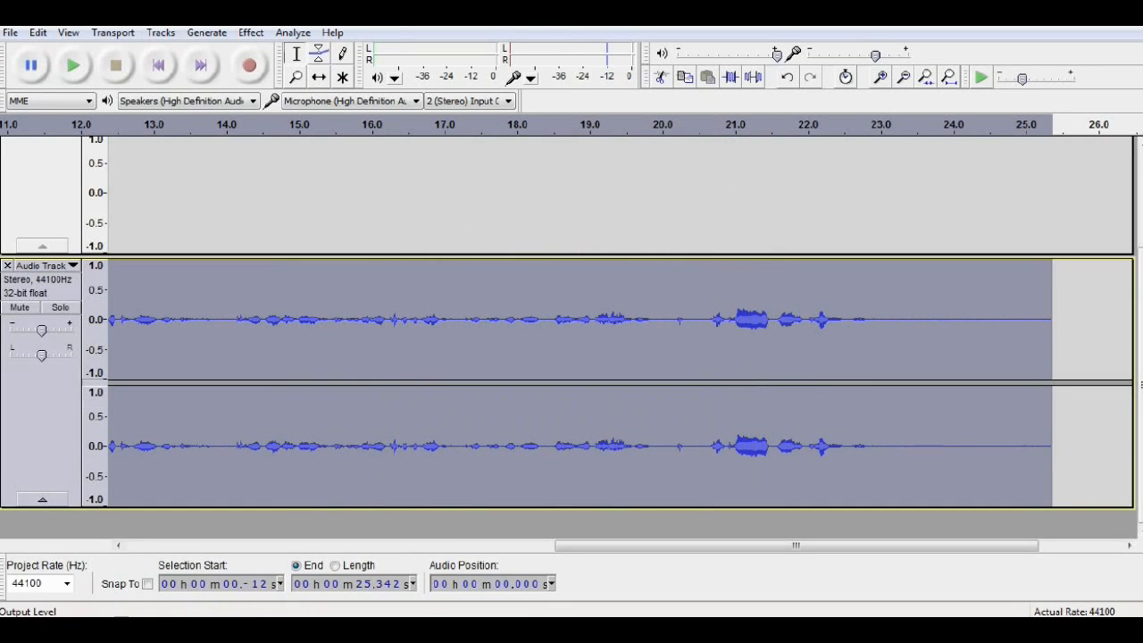
# Step: Remove the empty audio track above the new recording
pyautogui.scroll(3, 572, 322)
pyautogui.click(41, 303)
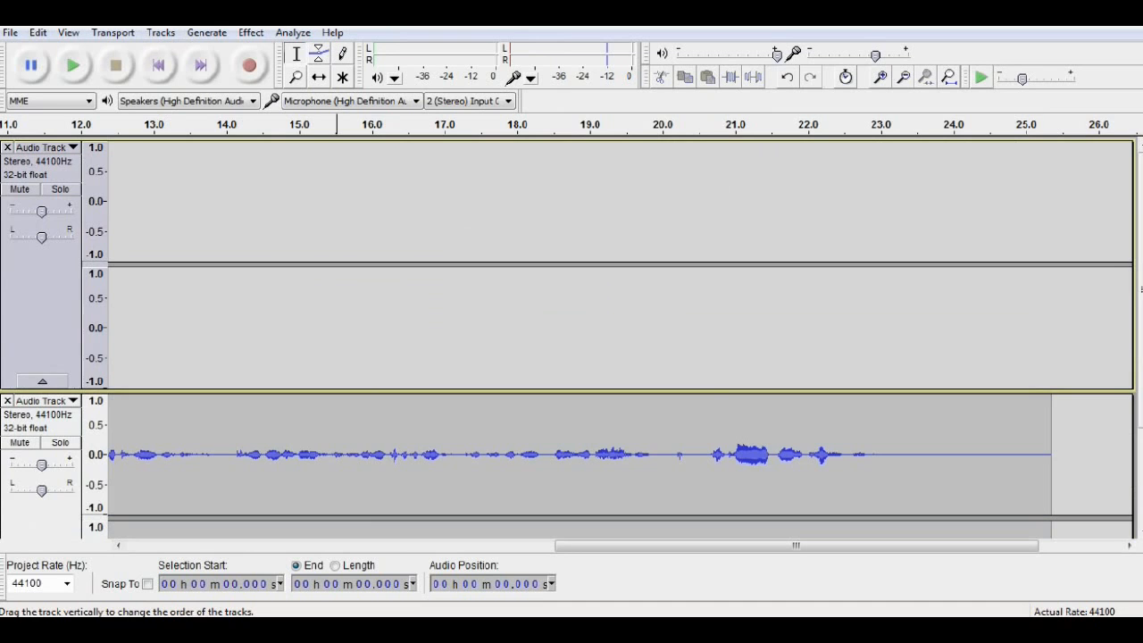
pyautogui.click(7, 147)
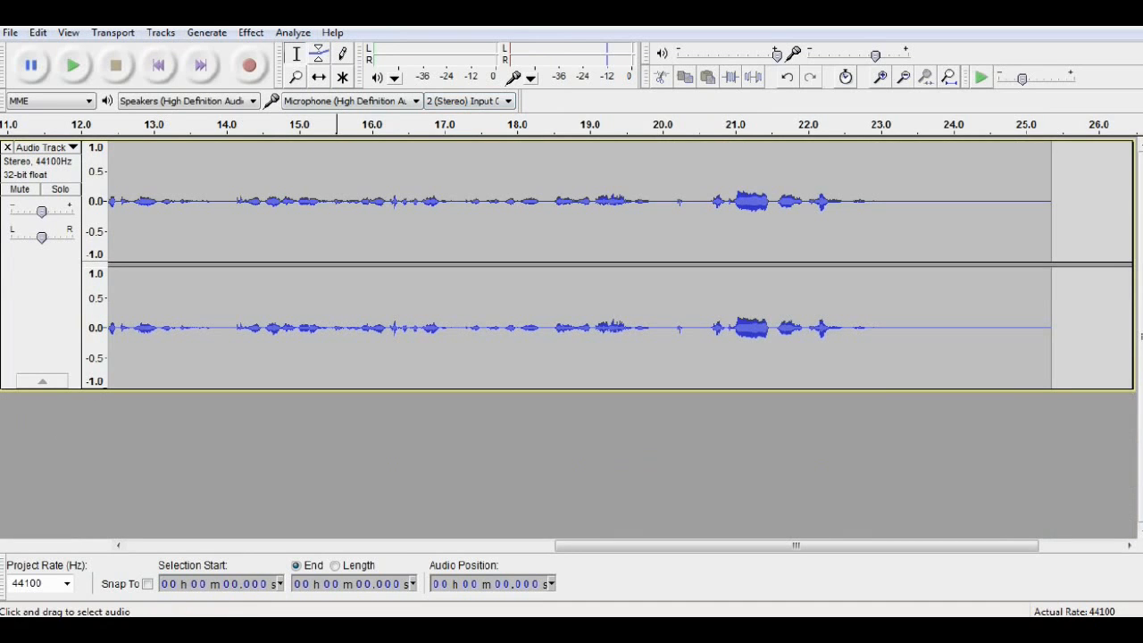
# Step: Amplify the whole recording by 13.4 dB with a new peak amplitude of 0.0 dB
pyautogui.hotkey('ctrl', 'a')
pyautogui.click(251, 33)
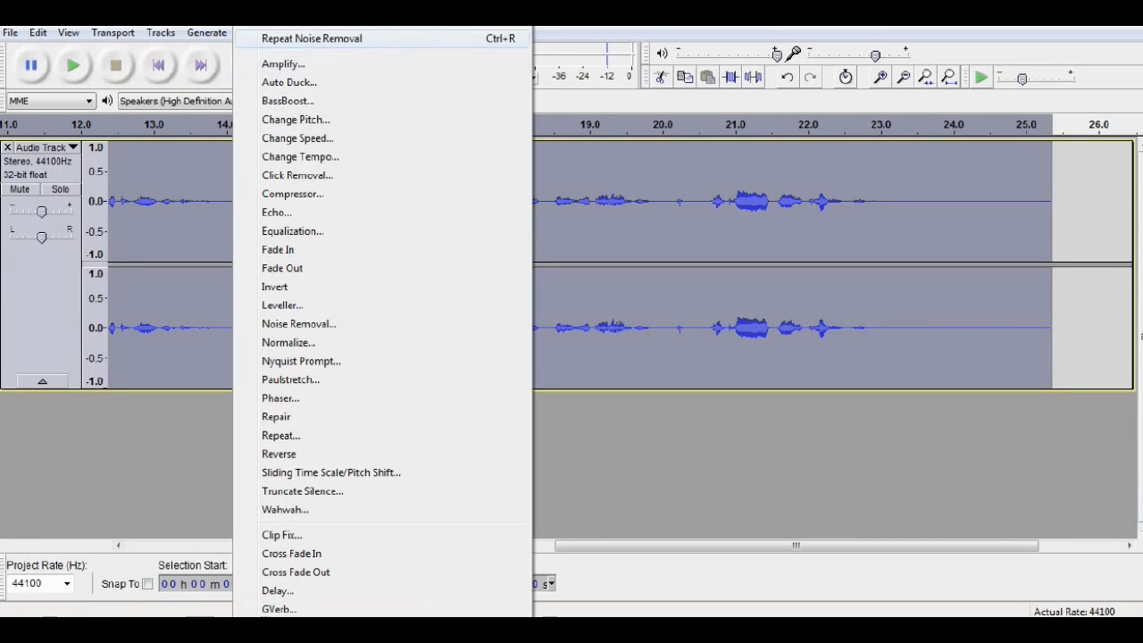
pyautogui.click(282, 63)
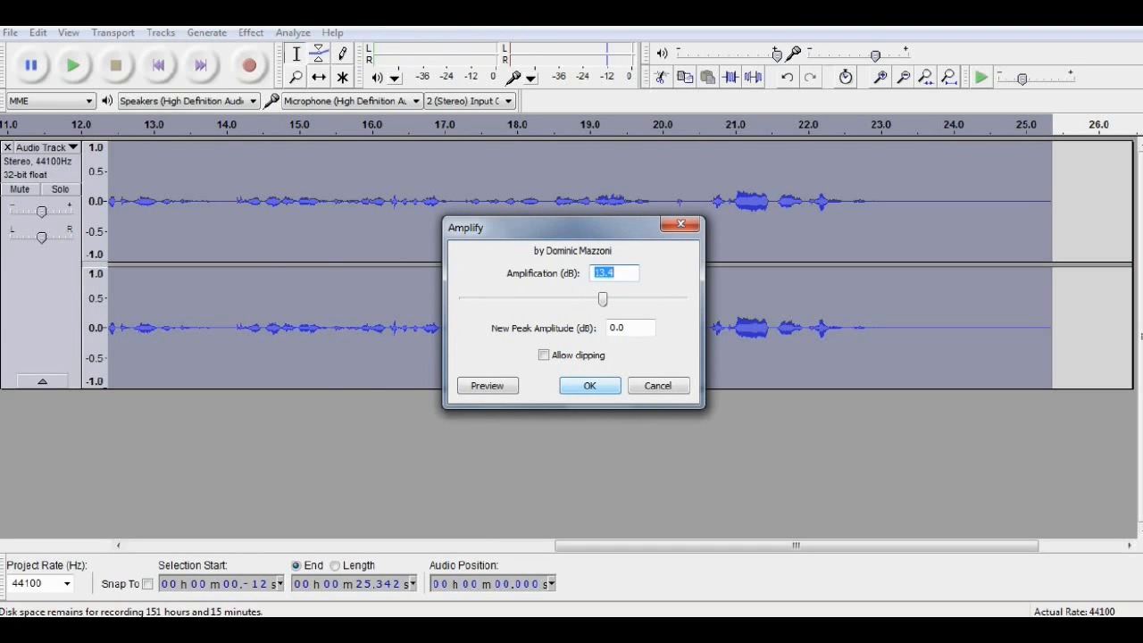
pyautogui.press('Return')
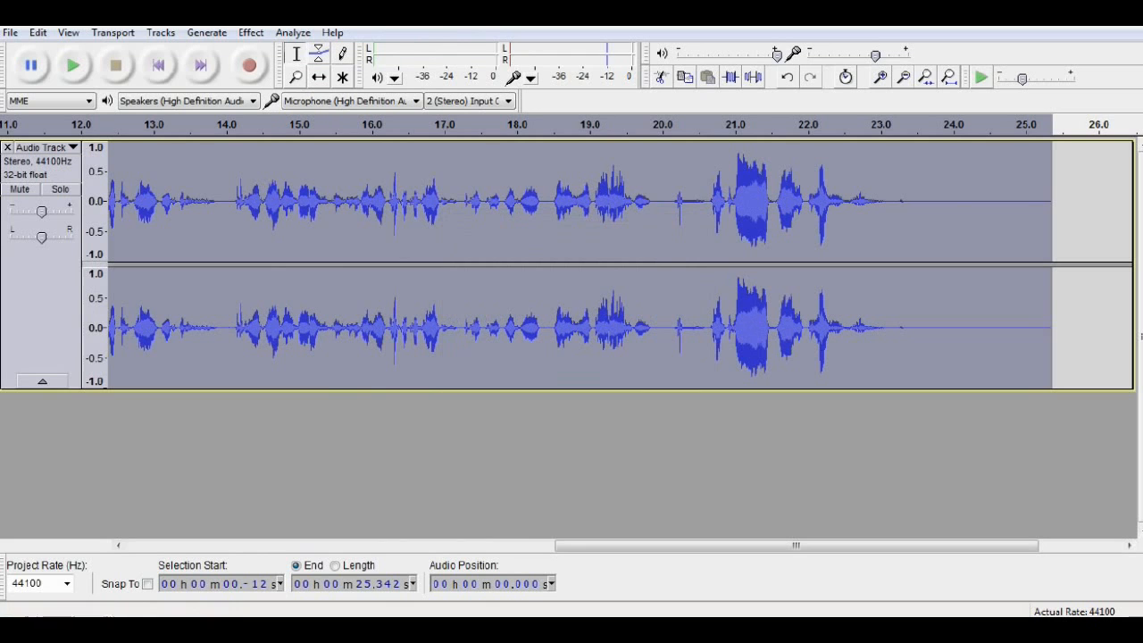
# Step: Play the recording from its start and delete the silent lead-in of about 0.8 seconds
pyautogui.click(158, 65)
pyautogui.press('space')
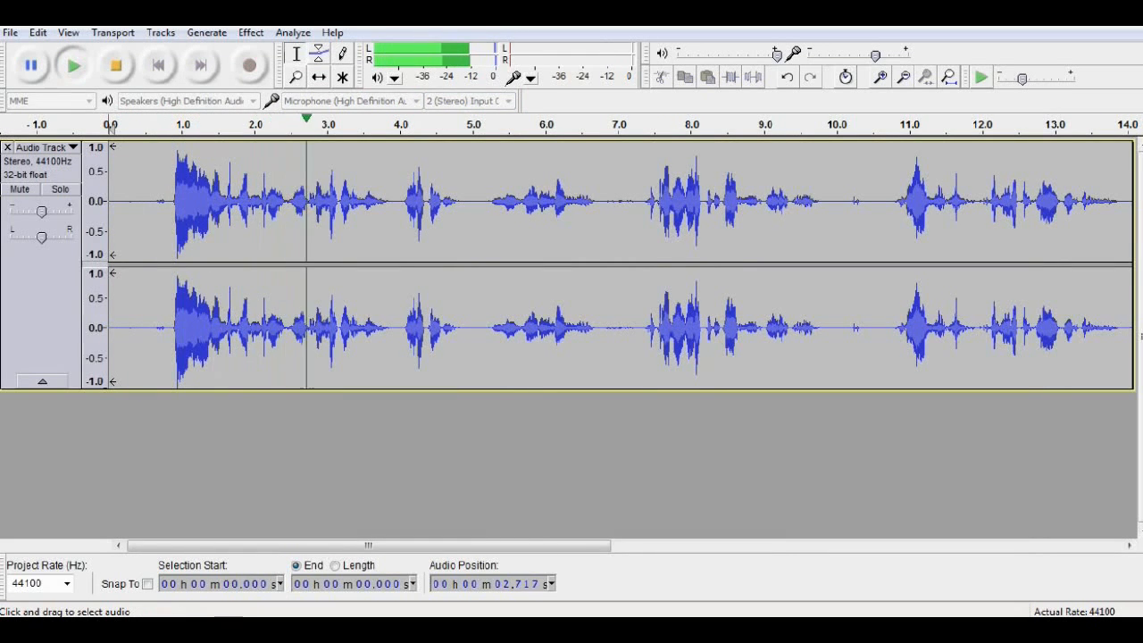
pyautogui.press('space')
pyautogui.moveTo(167, 214); pyautogui.dragTo(108, 214)
pyautogui.press('Delete')
pyautogui.press('Delete')
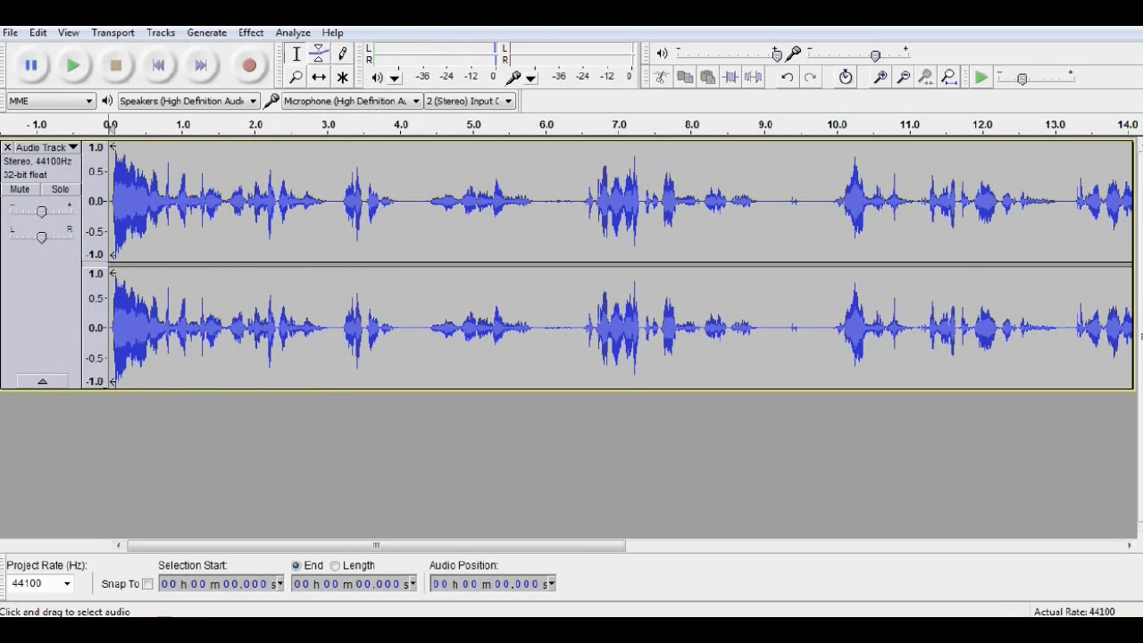
# Step: Preview and apply Change Pitch to the entire recording with a percent change of -17.000
pyautogui.hotkey('ctrl', 'a')
pyautogui.click(251, 32)
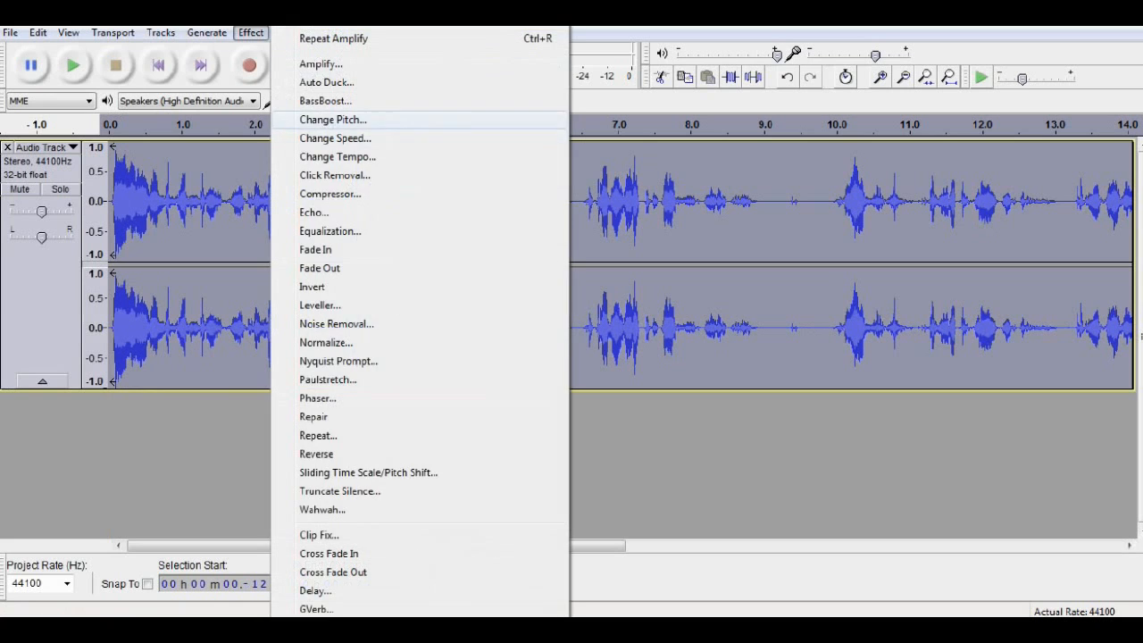
pyautogui.click(333, 119)
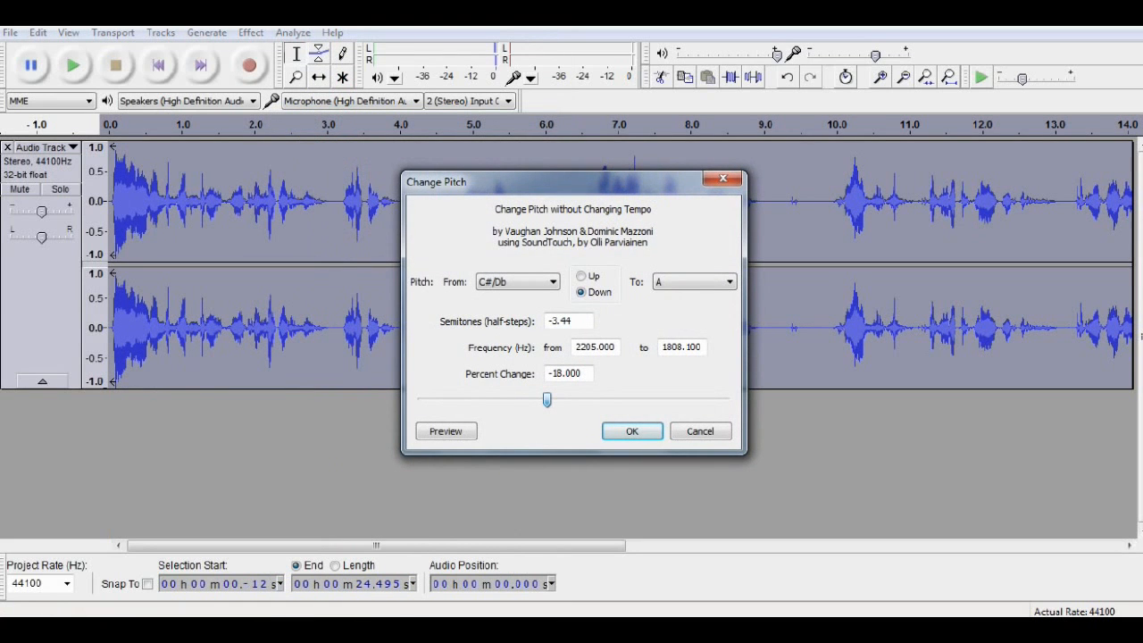
pyautogui.click(446, 431)
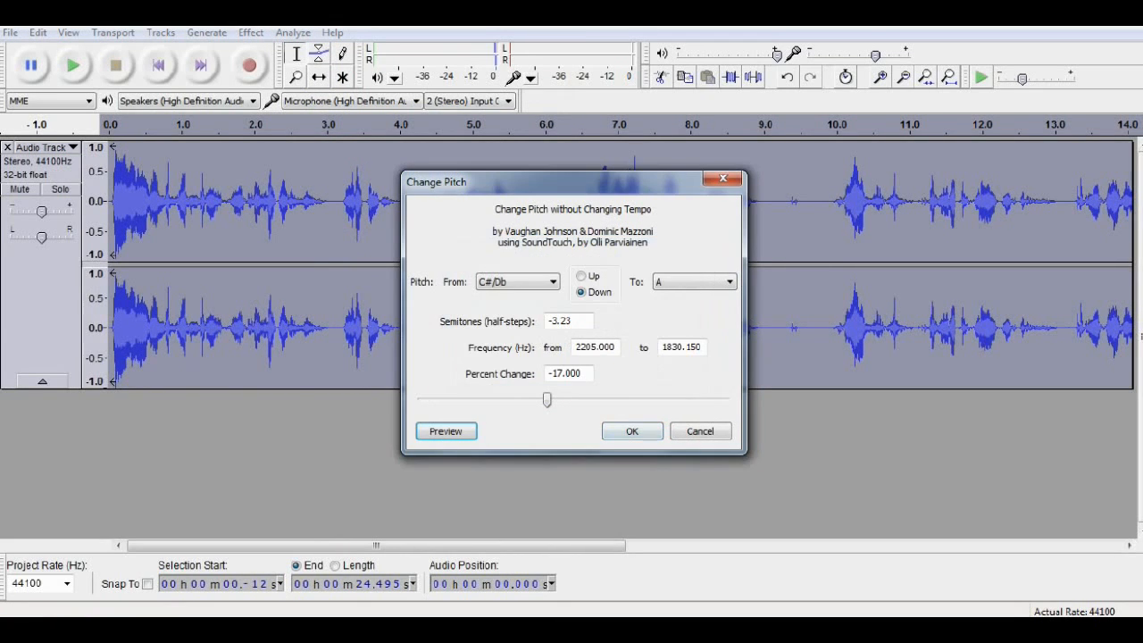
pyautogui.press('Return')
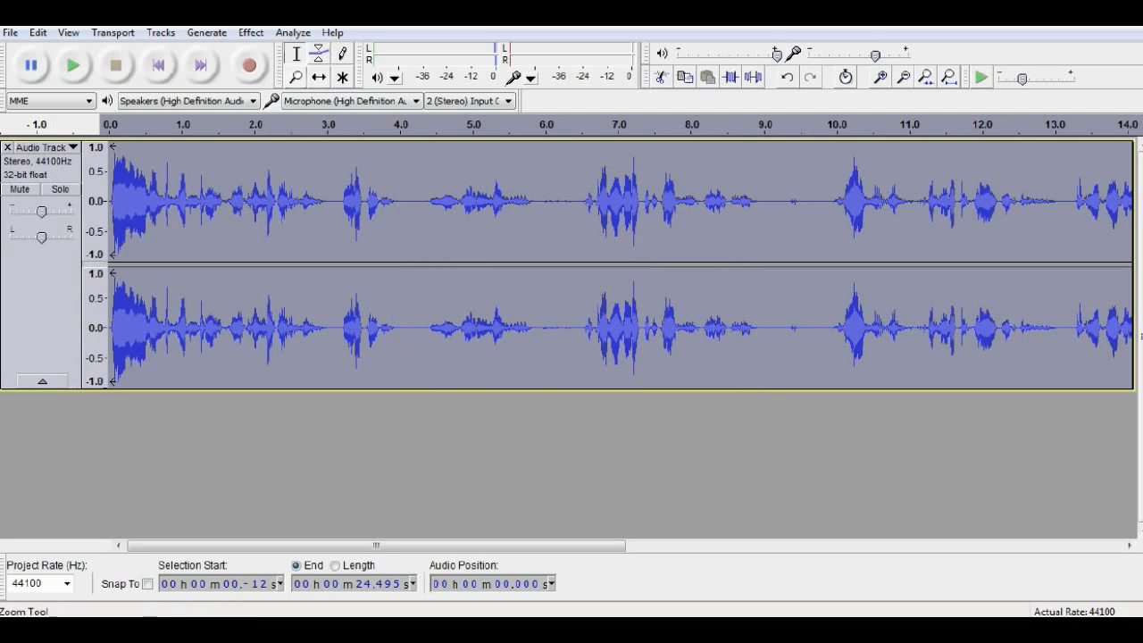
# Step: Preview and apply GVerb to the recording with 1.0 m roomsize, 30.0 s reverb time, 0.0 damping and input bandwidth, and all levels at 0.0 dB
pyautogui.click(293, 32)
pyautogui.moveTo(251, 33)
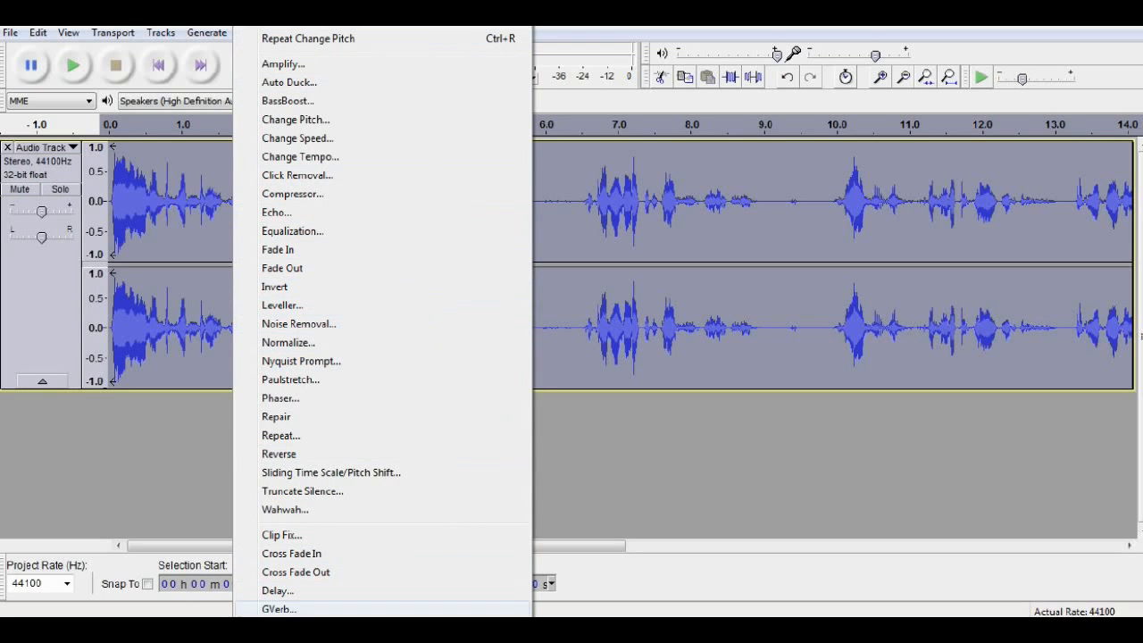
pyautogui.click(278, 608)
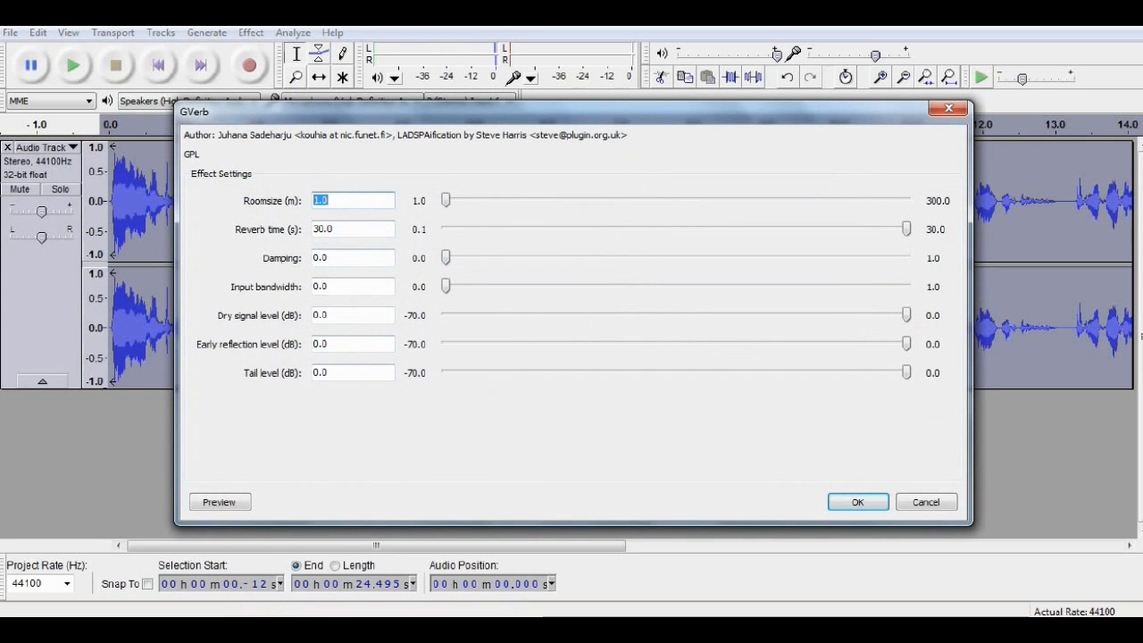
pyautogui.click(219, 502)
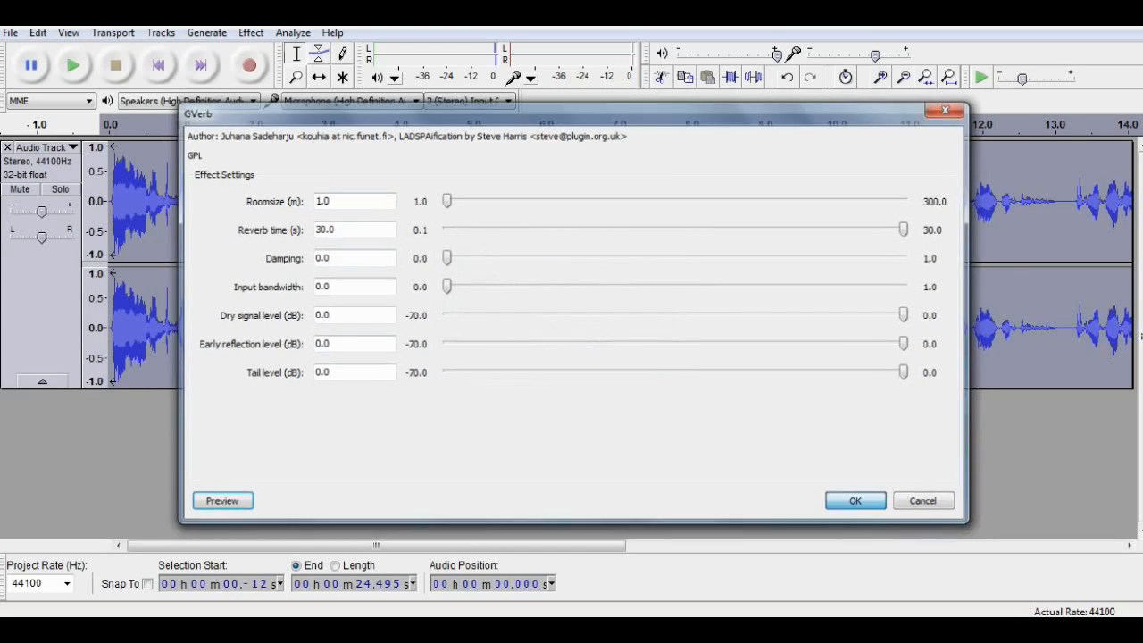
pyautogui.click(856, 501)
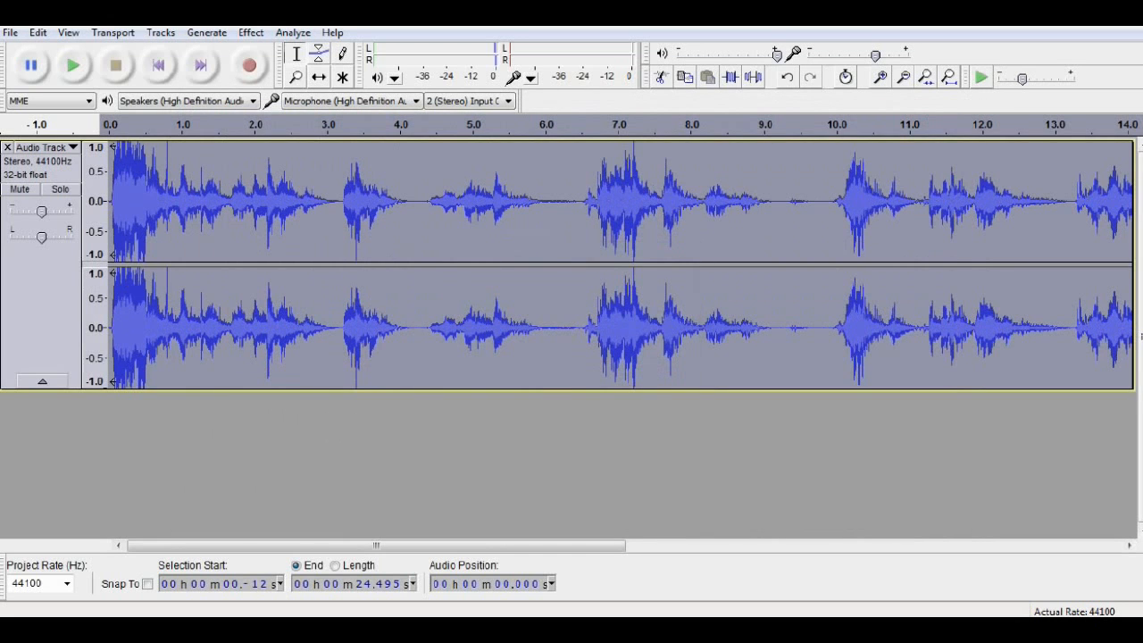
pyautogui.click(855, 501)
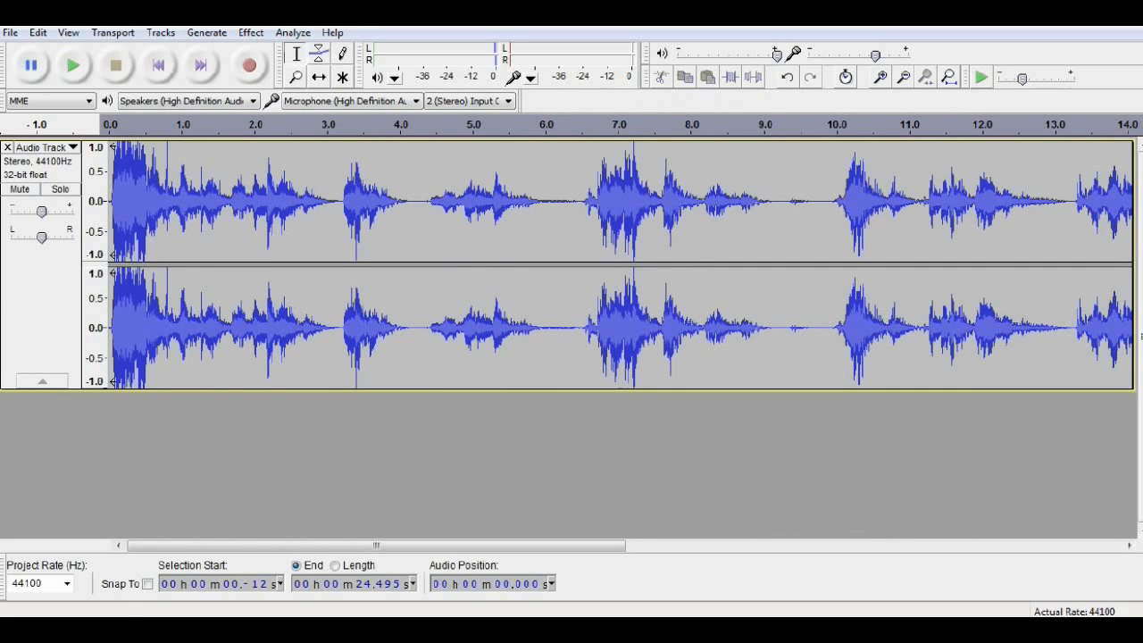
# Step: Apply BassBoost to the entire recording with a frequency of 200 Hz and a boost of 12 dB
pyautogui.doubleClick(506, 331)
pyautogui.doubleClick(505, 330)
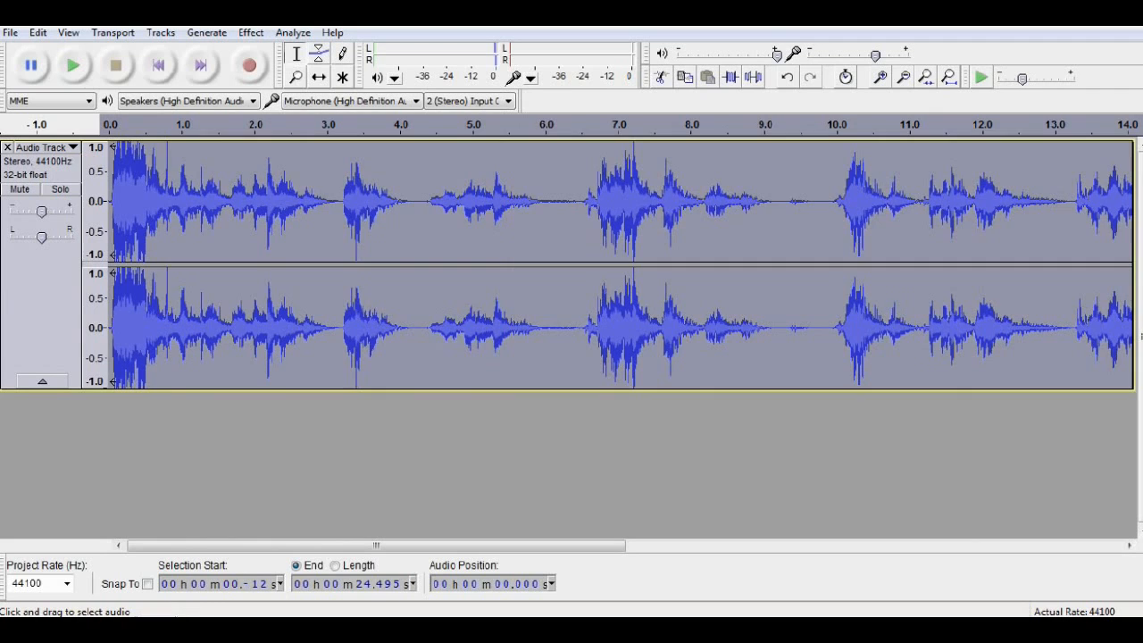
pyautogui.click(251, 32)
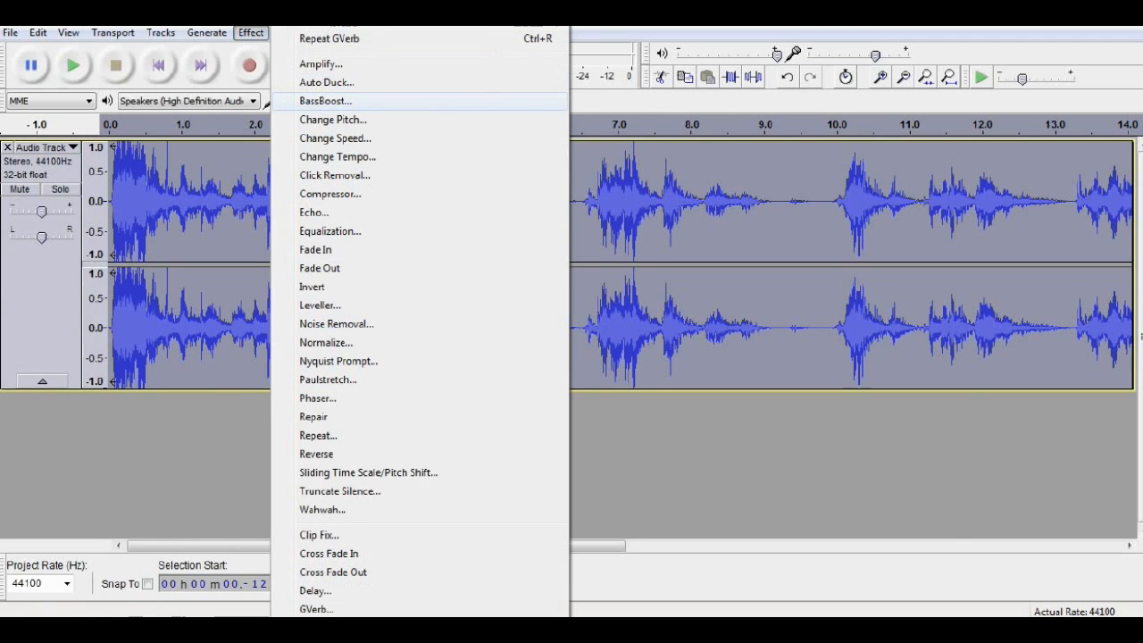
pyautogui.press('Return')
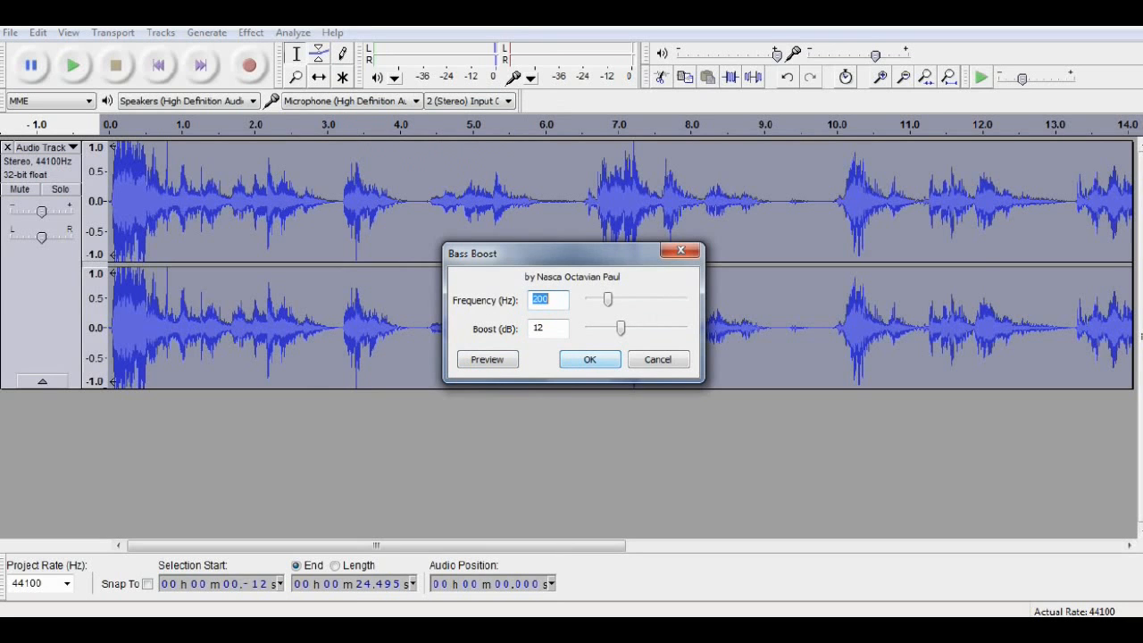
pyautogui.press('Return')
# Step: Play the processed recording to check the finished voice effect
pyautogui.press('space')
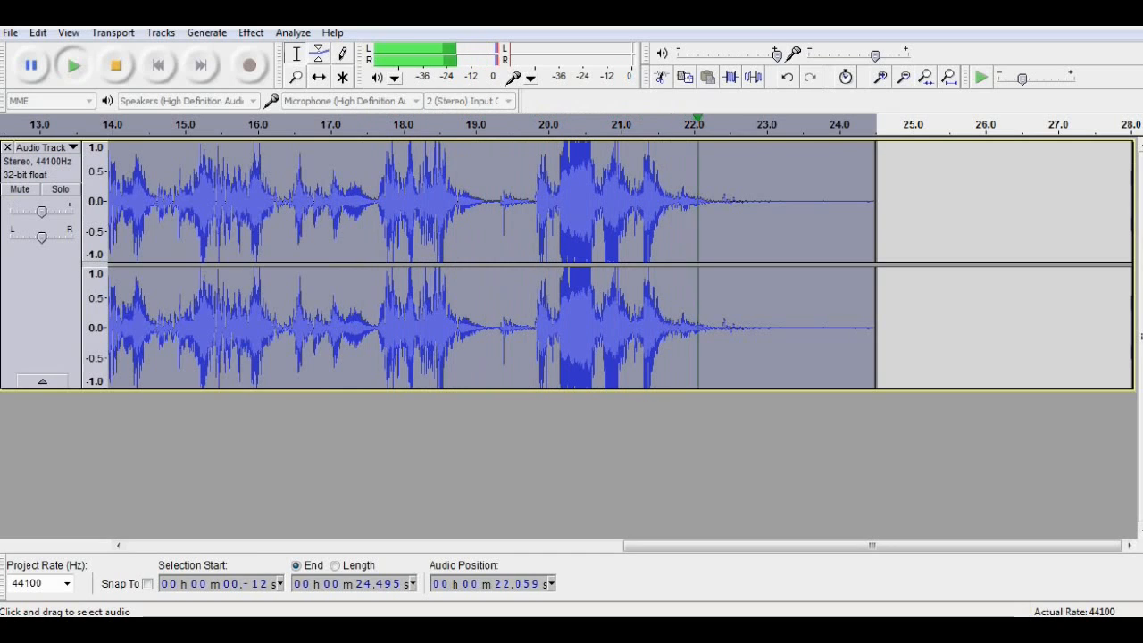
pyautogui.press('space')
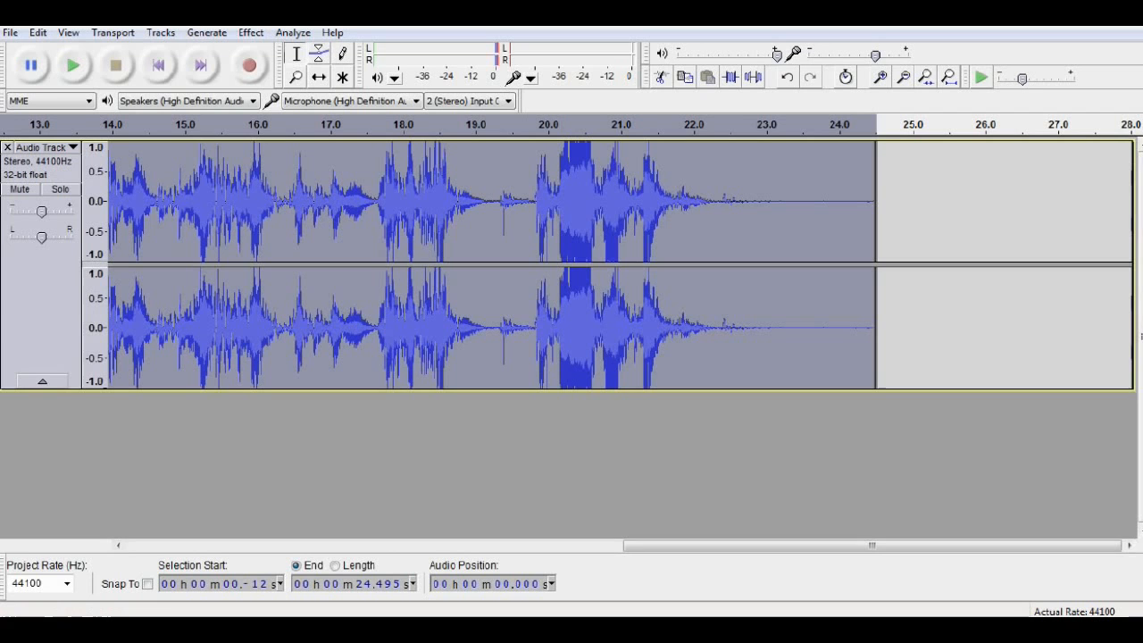
pyautogui.moveTo(871, 544); pyautogui.dragTo(376, 545)
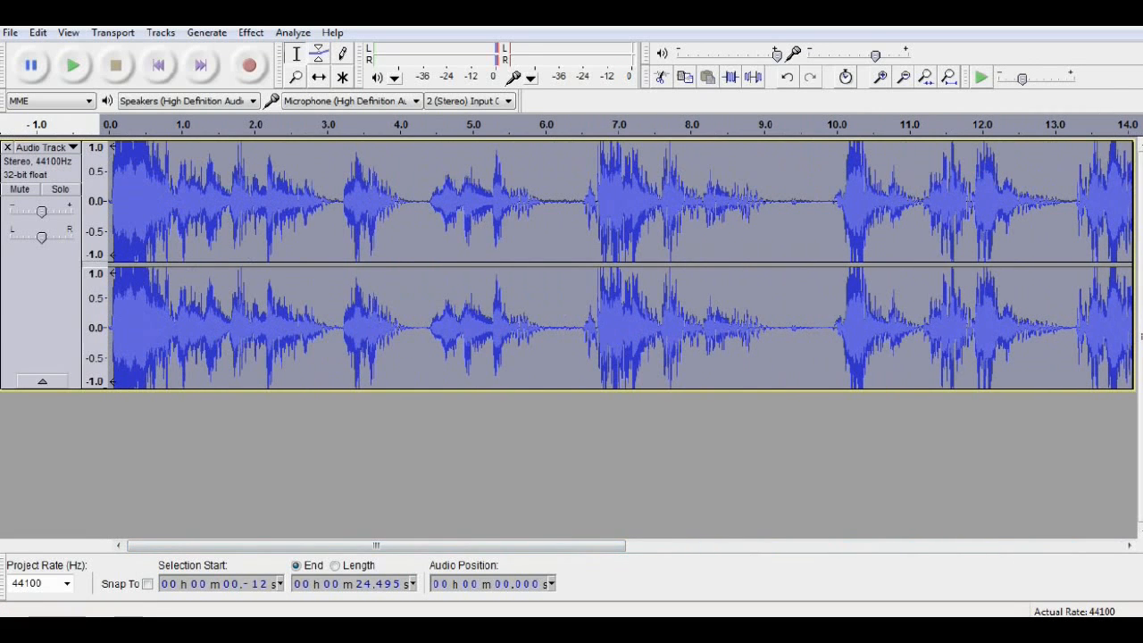